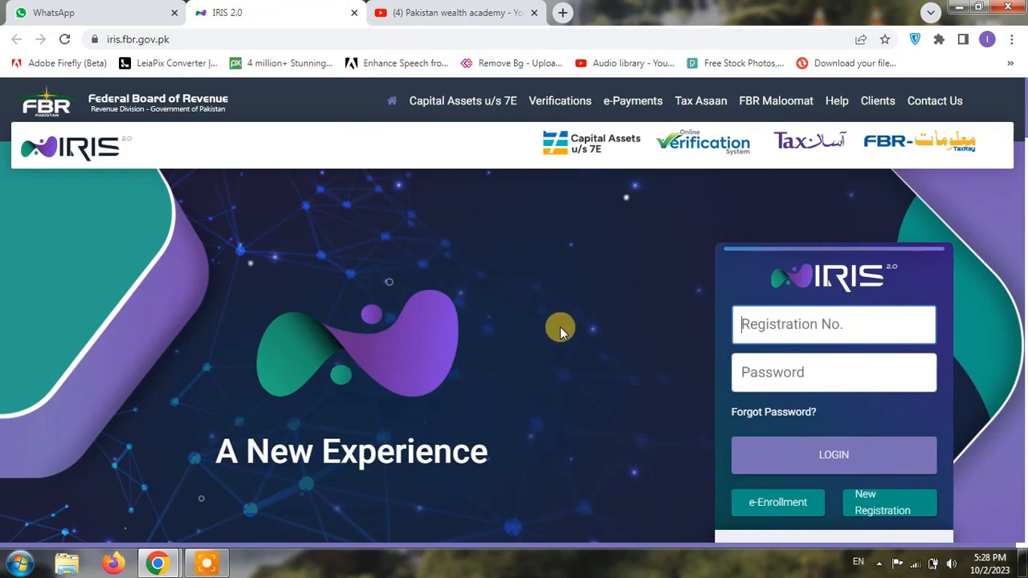
Log in to IRIS with the taxpayer's registration number and the pasted account password
scroll(561, 329, "down", 3)
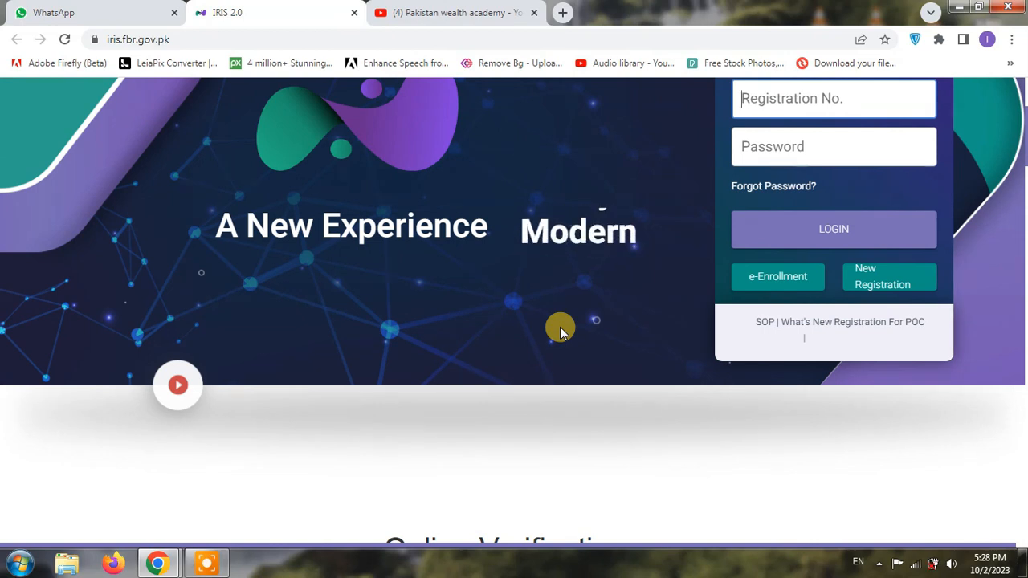
scroll(561, 329, "up", 3)
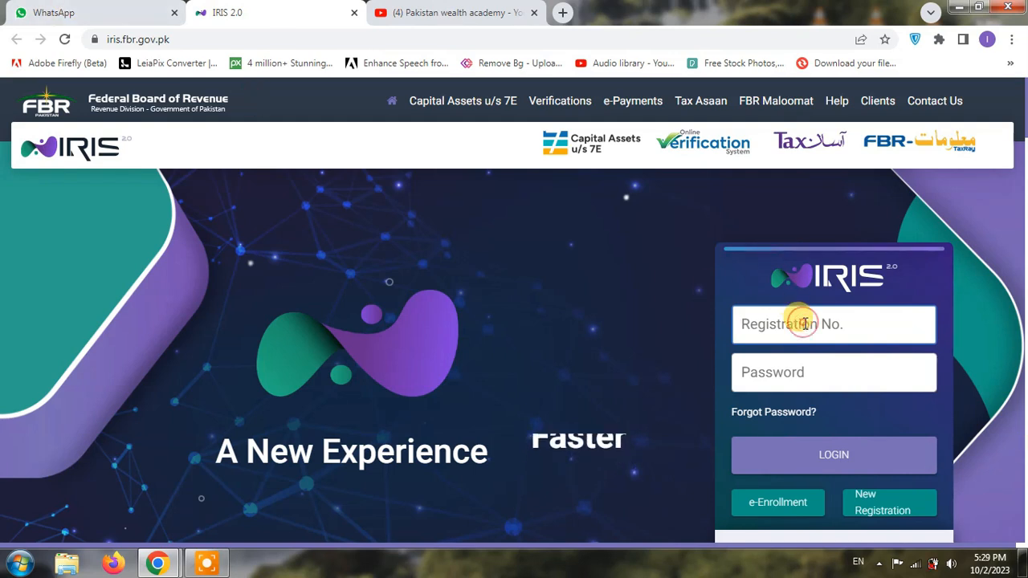
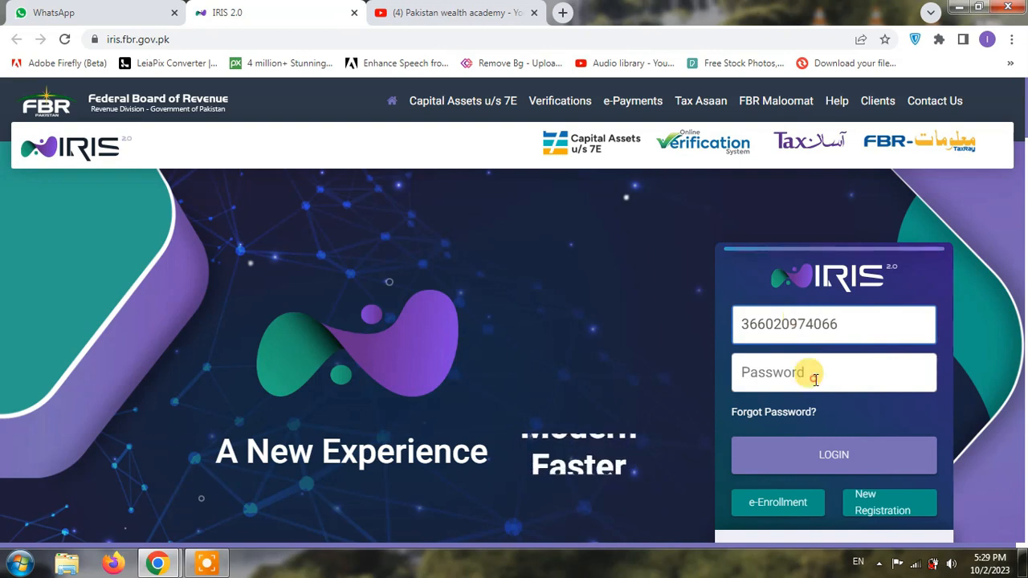
right_click(813, 380)
left_click(847, 260)
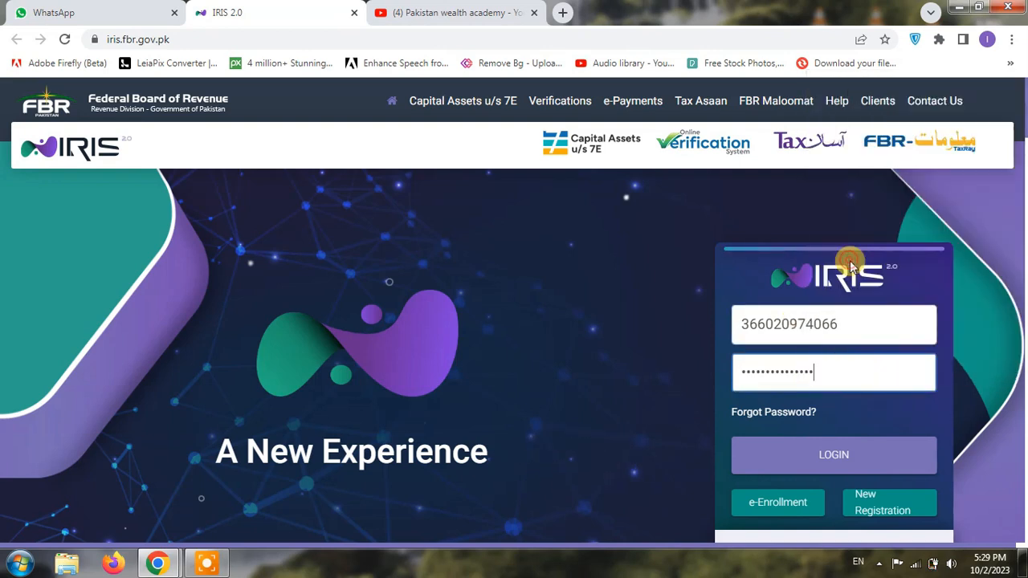
left_click(841, 454)
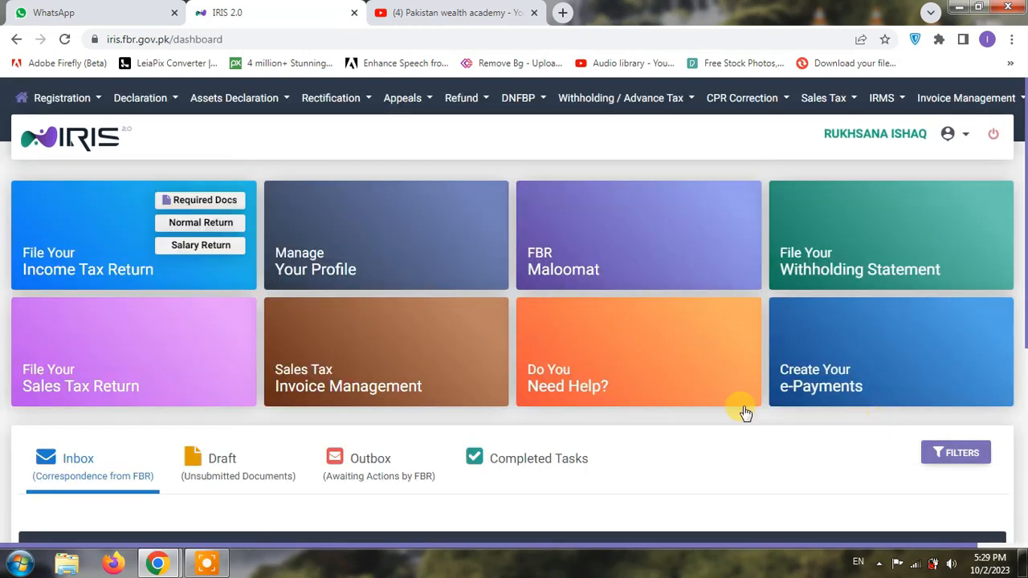
mouse_move(743, 407)
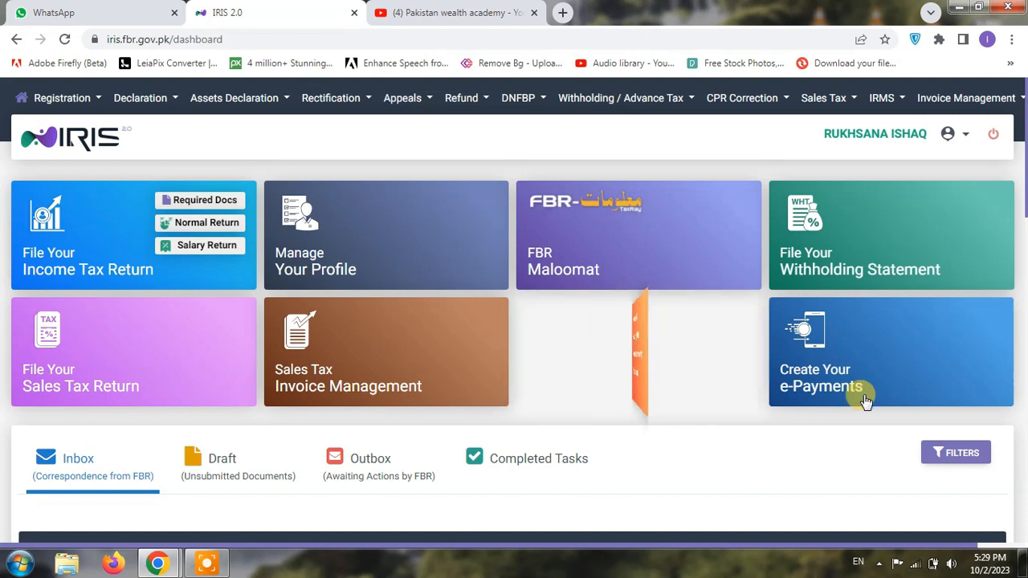
Open Profile from the user menu and view the Bank Accounts tab with the registered current account
left_click(964, 135)
left_click(892, 184)
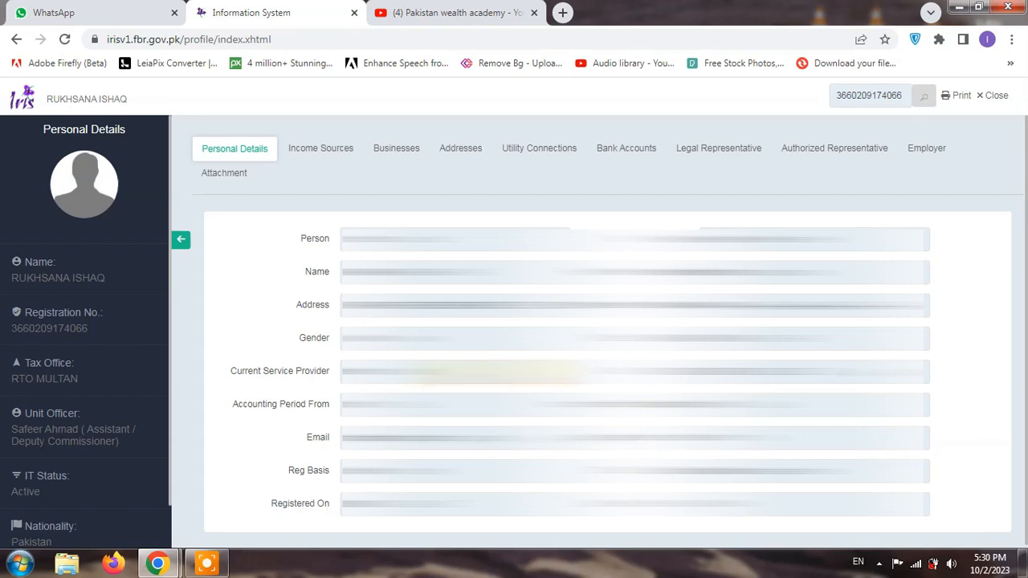
left_click(608, 153)
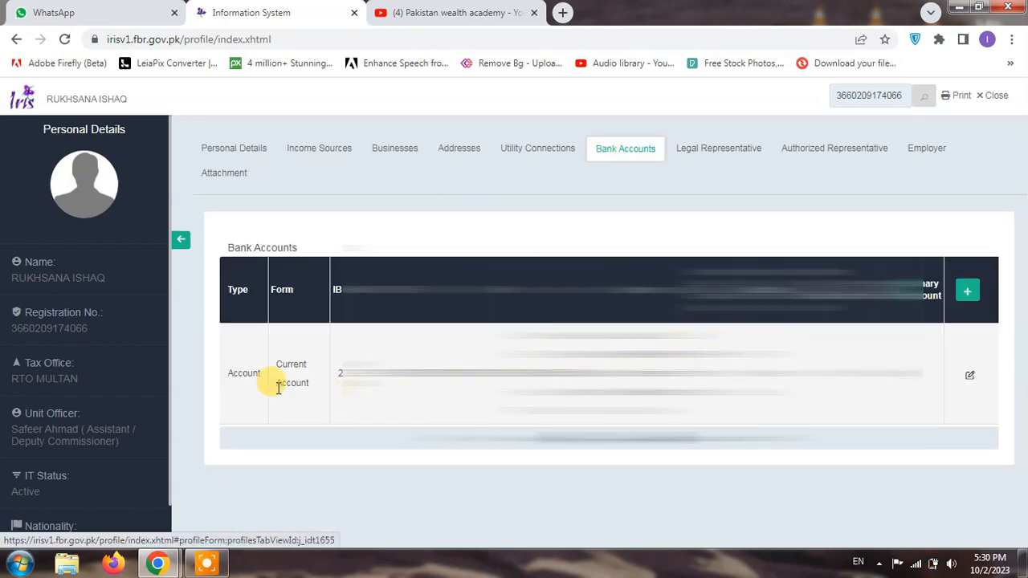
left_click_drag(239, 375, 633, 375)
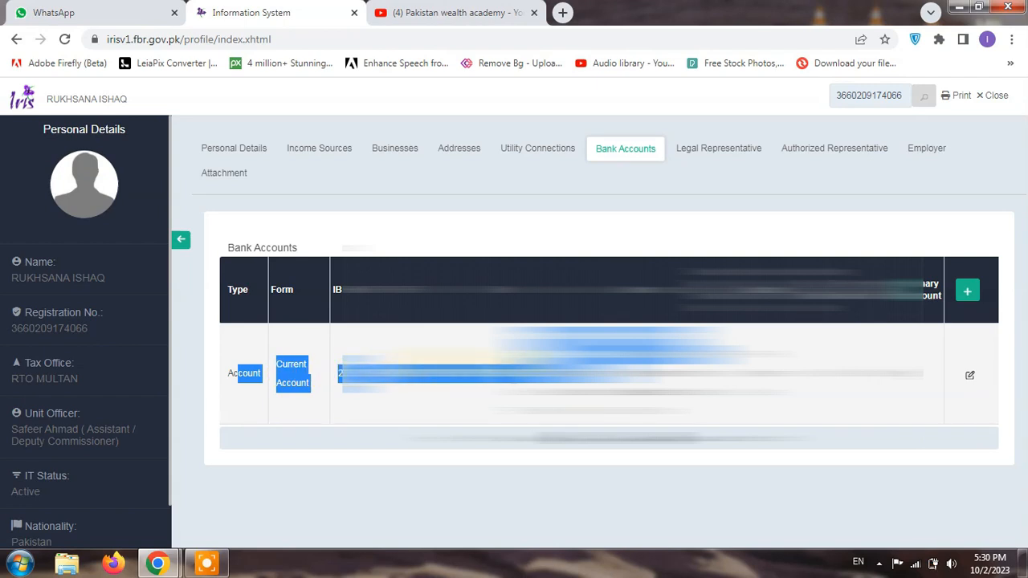
Start a new bank account of type Account, discard it, then close the profile
left_click(968, 293)
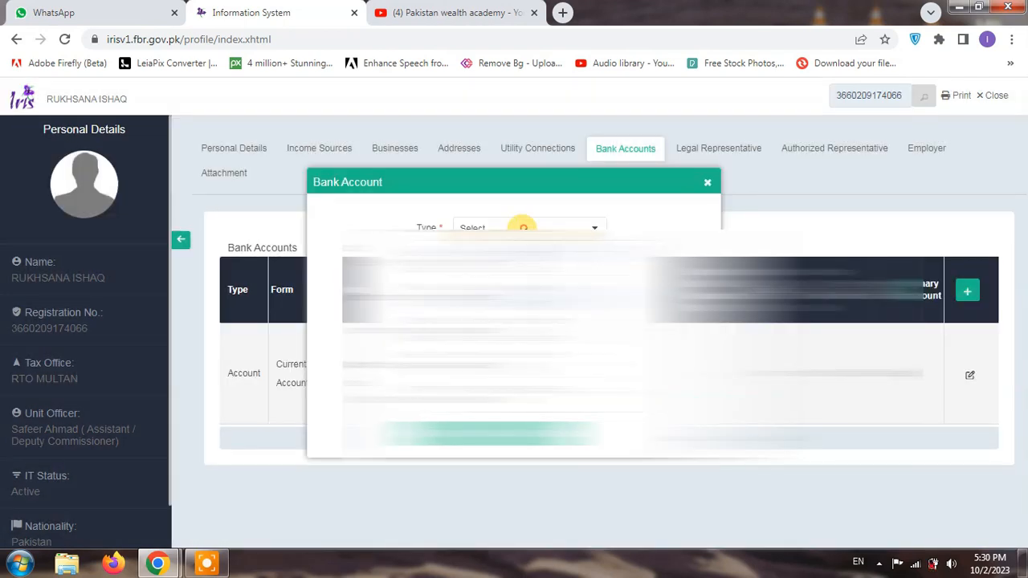
left_click(514, 271)
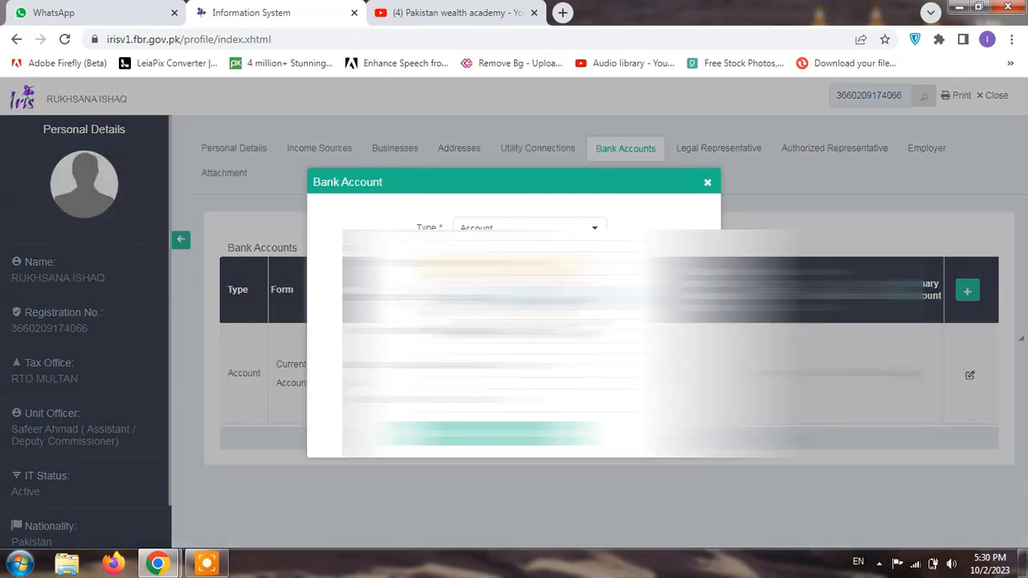
left_click(500, 261)
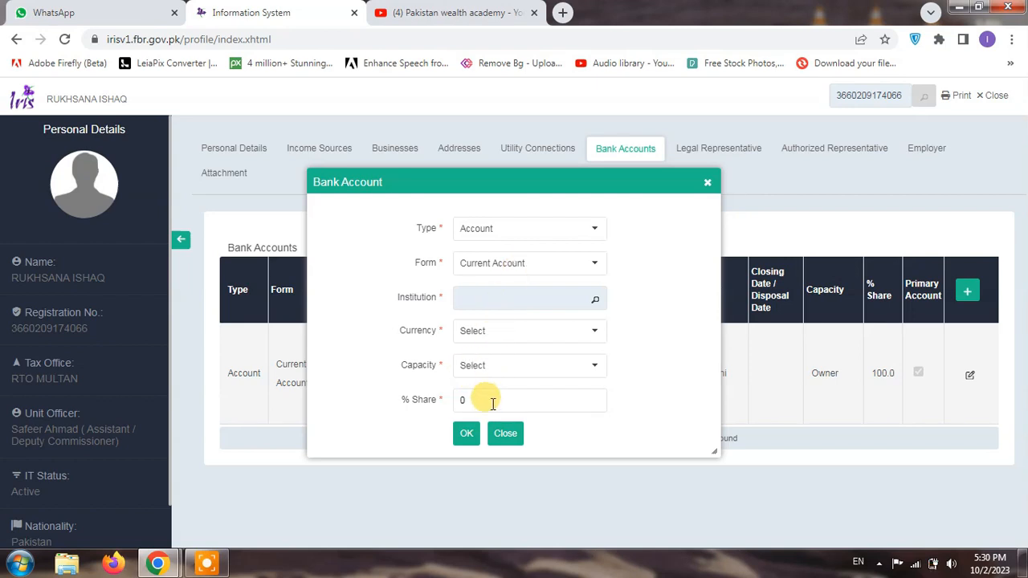
left_click(501, 432)
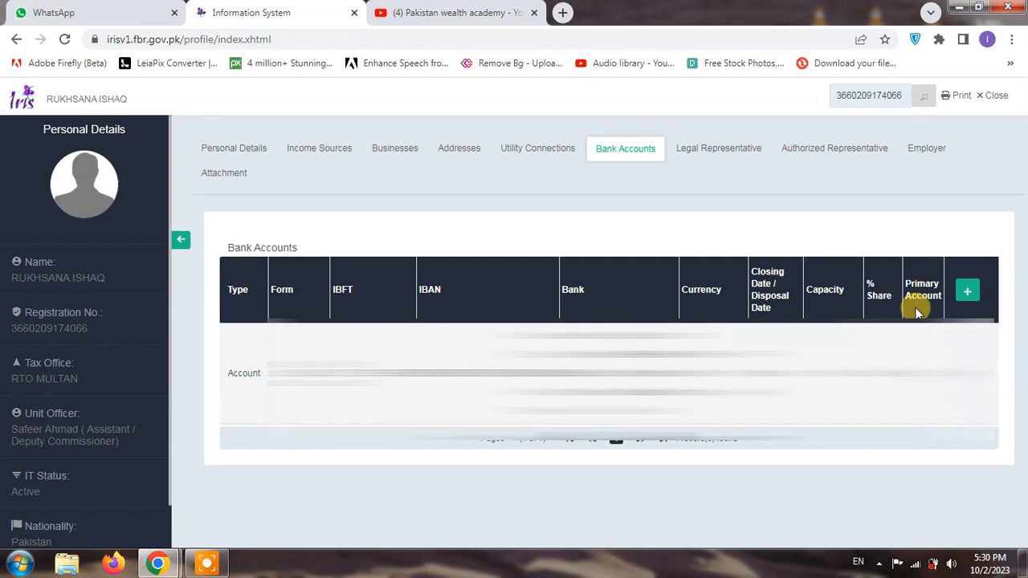
left_click(992, 95)
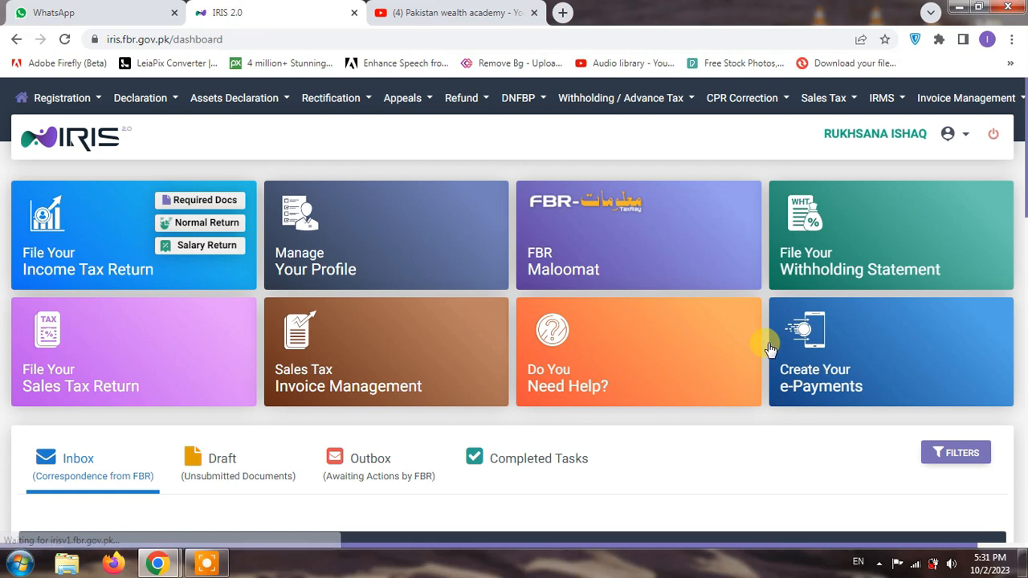
mouse_move(757, 355)
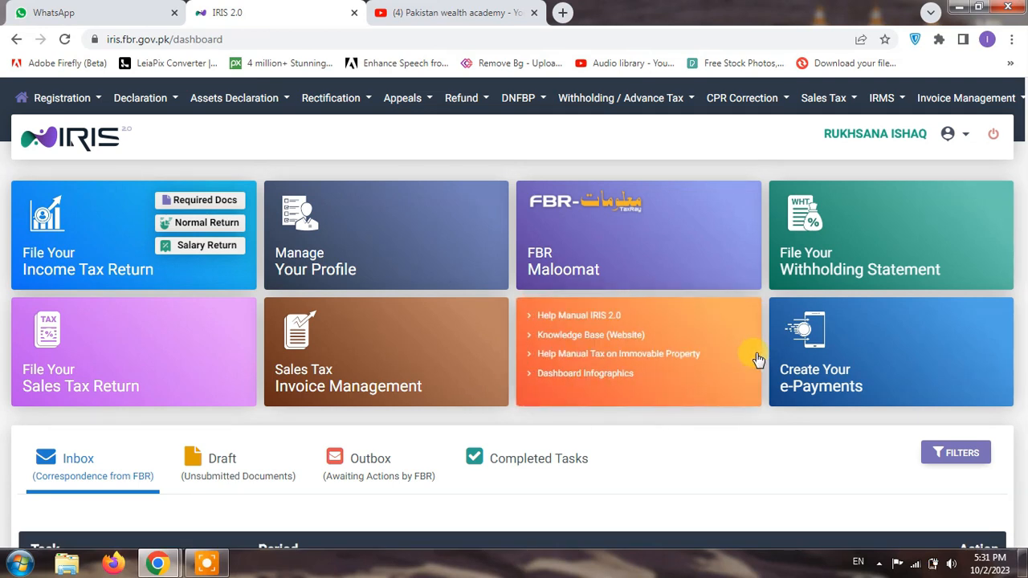
Open the Maloomat Withholding page and browse the withholding tax transactions
left_click(625, 252)
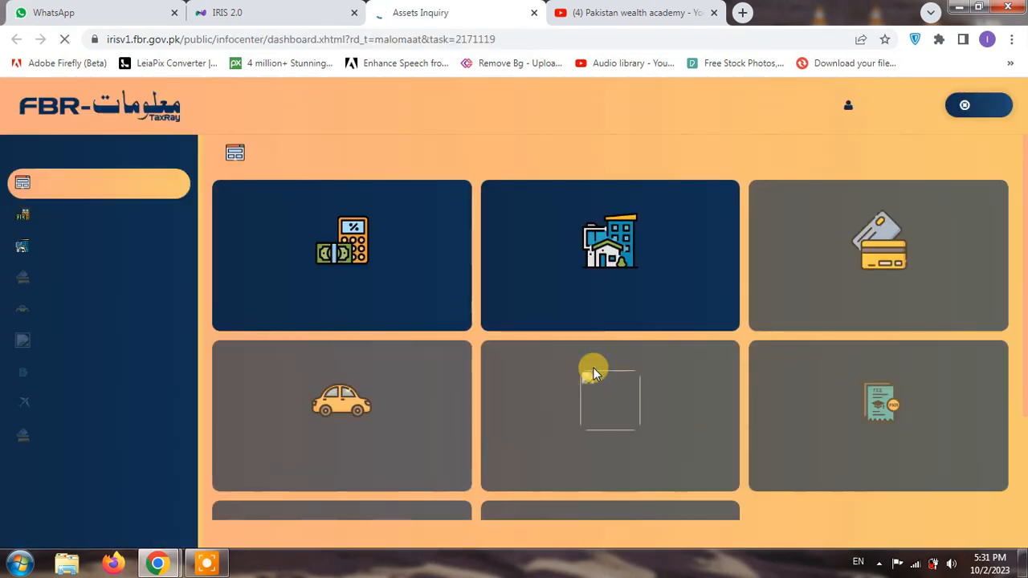
left_click(367, 268)
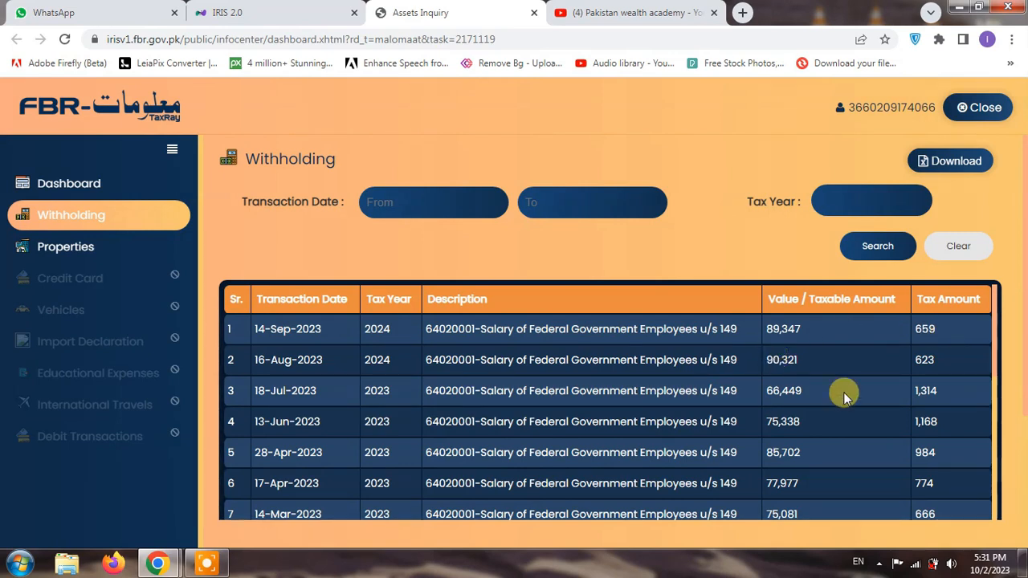
scroll(954, 384, "down", 2)
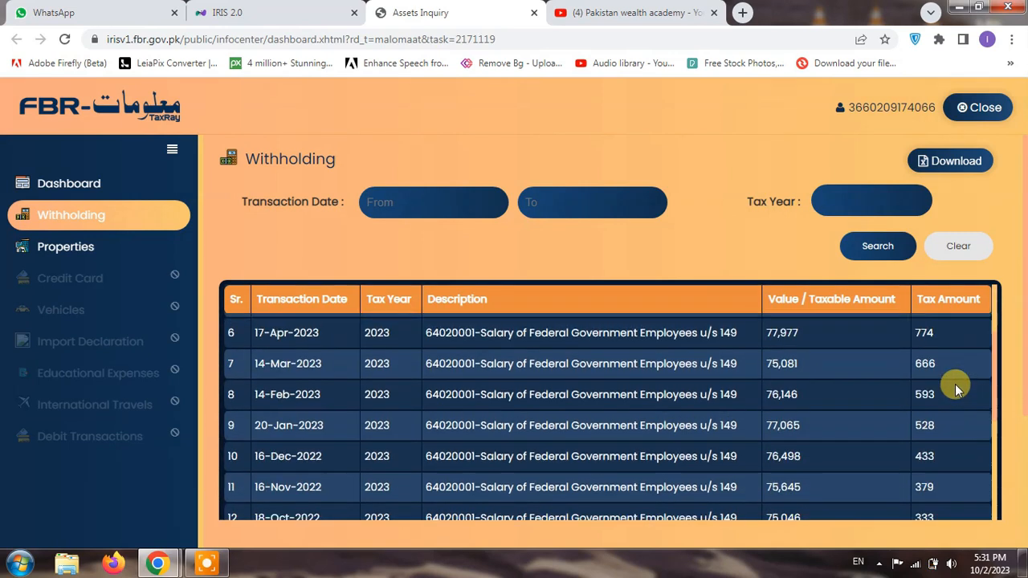
scroll(954, 384, "down", 5)
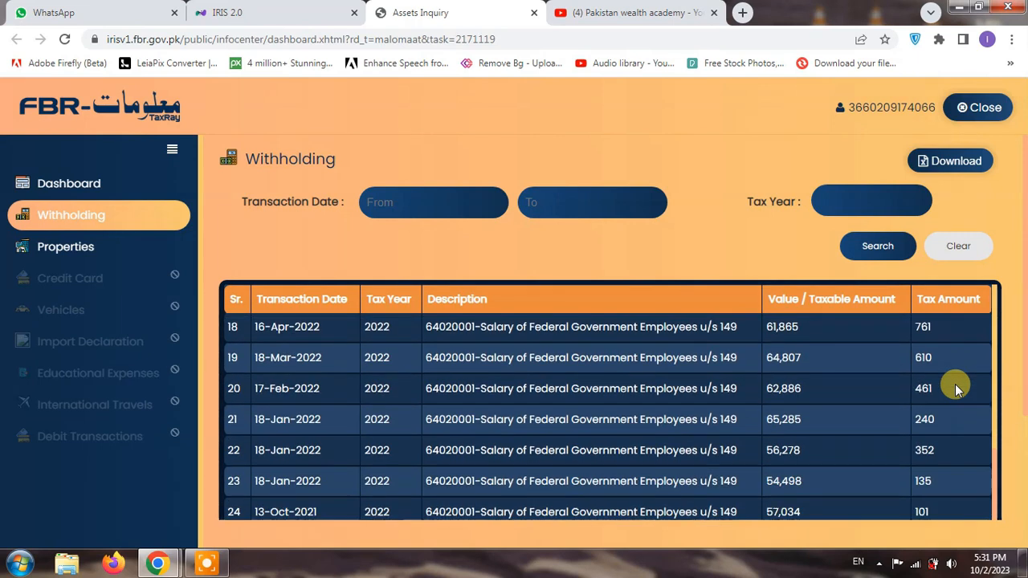
scroll(954, 383, "down", 2)
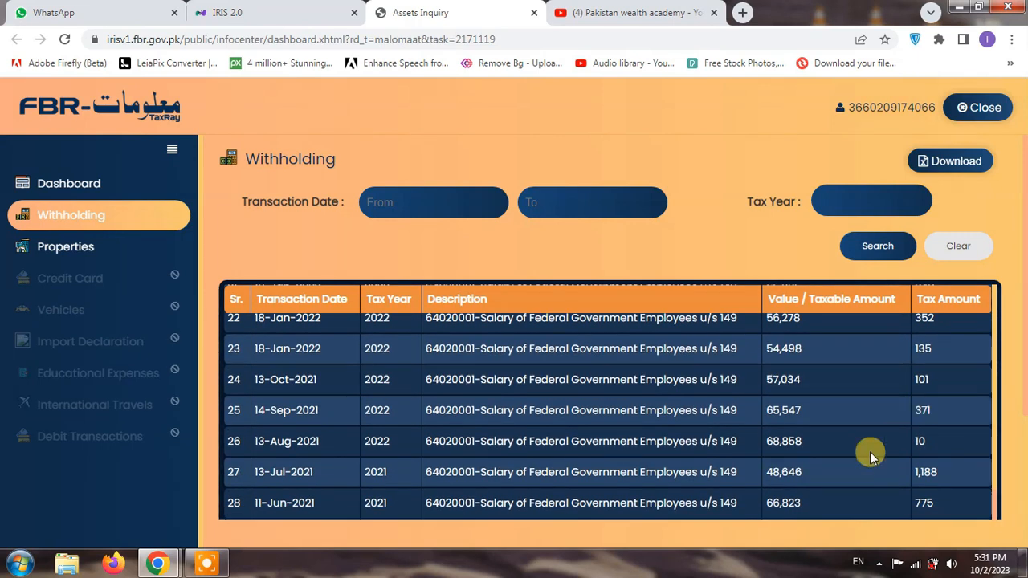
scroll(803, 474, "up", 8)
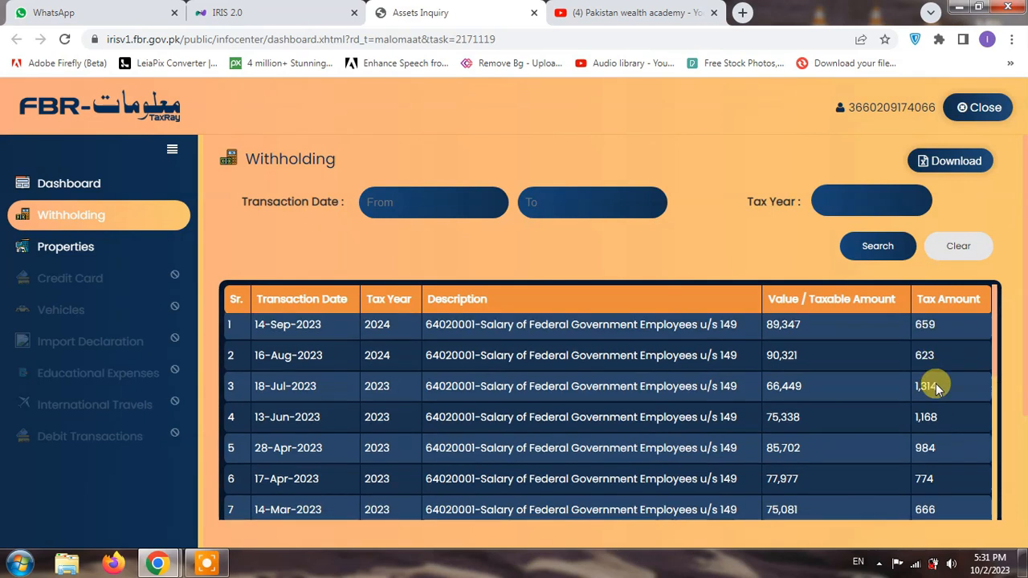
scroll(934, 384, "down", 3)
scroll(935, 386, "down", 7)
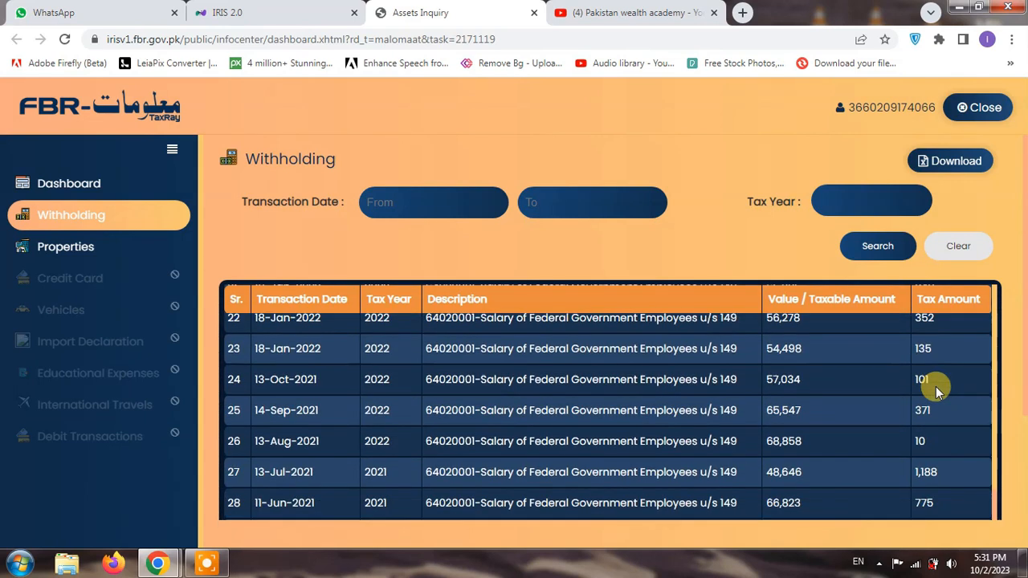
scroll(935, 389, "down", 2)
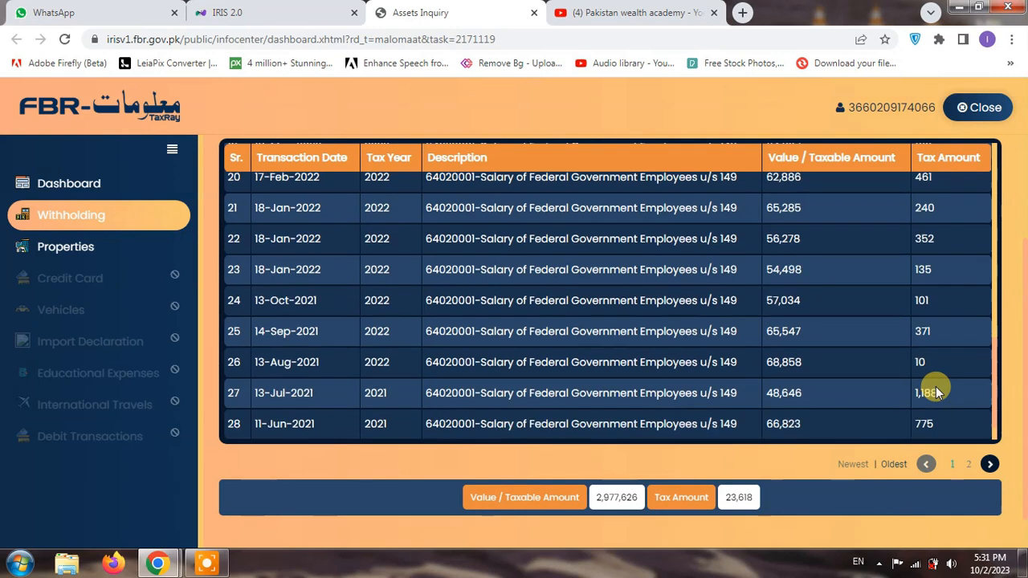
scroll(935, 389, "up", 7)
scroll(935, 386, "up", 2)
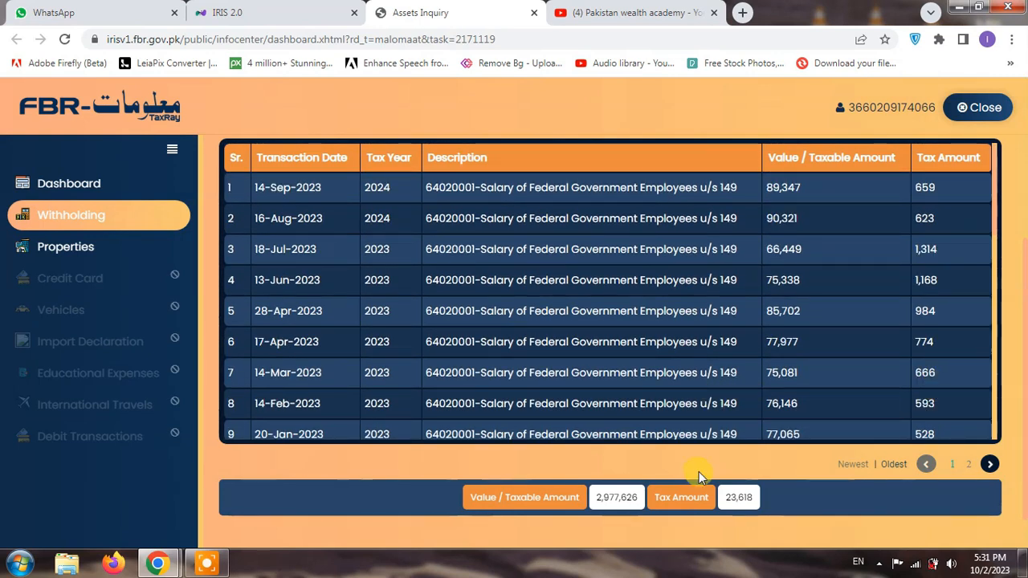
scroll(786, 420, "up", 2)
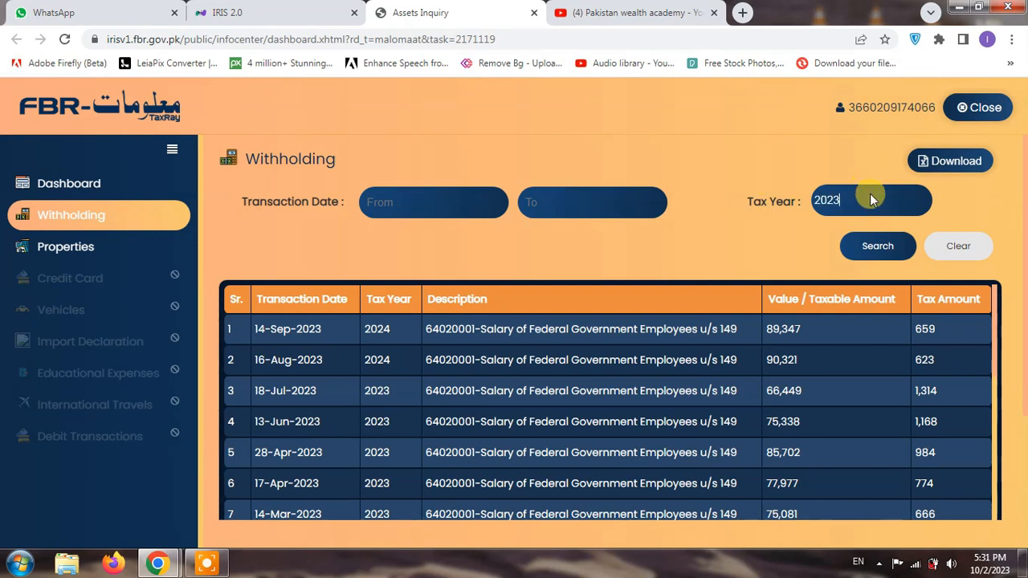
Open Withholding.xls in Excel, select the transaction dates and tax amounts to check totals, then close it
left_click(76, 539)
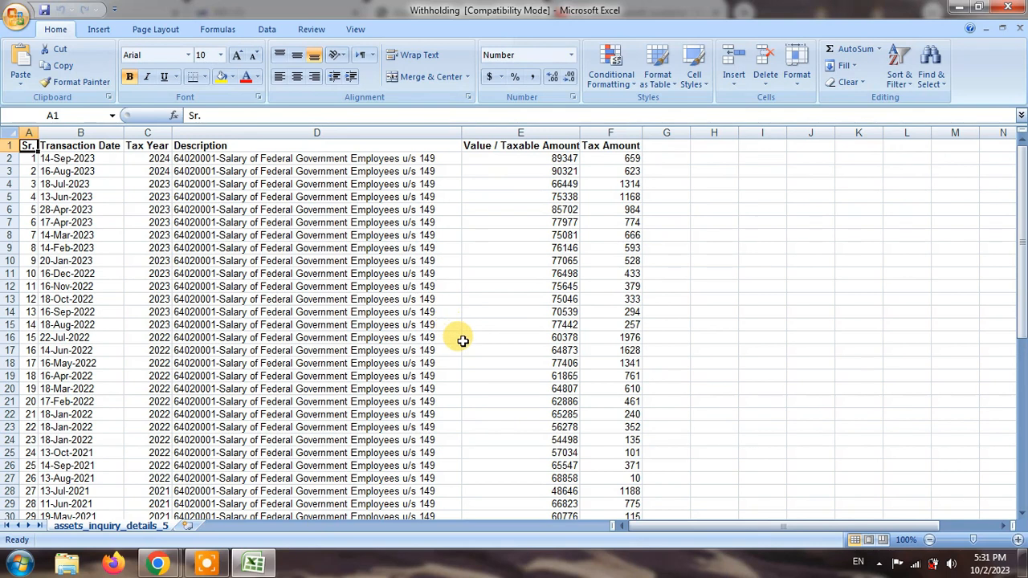
left_click_drag(95, 159, 602, 367)
scroll(602, 353, "down", 5)
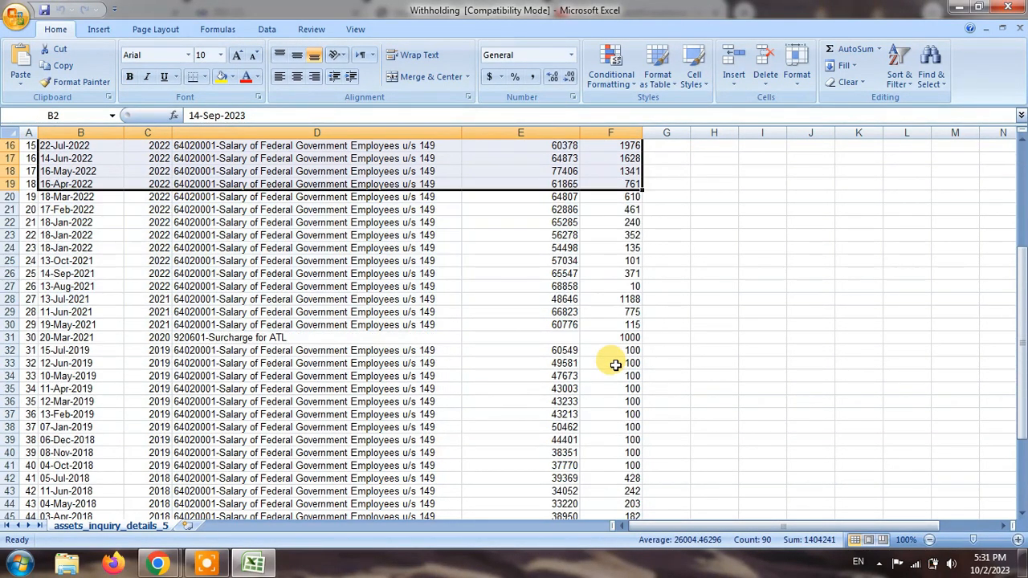
scroll(615, 365, "down", 13)
left_click(1006, 6)
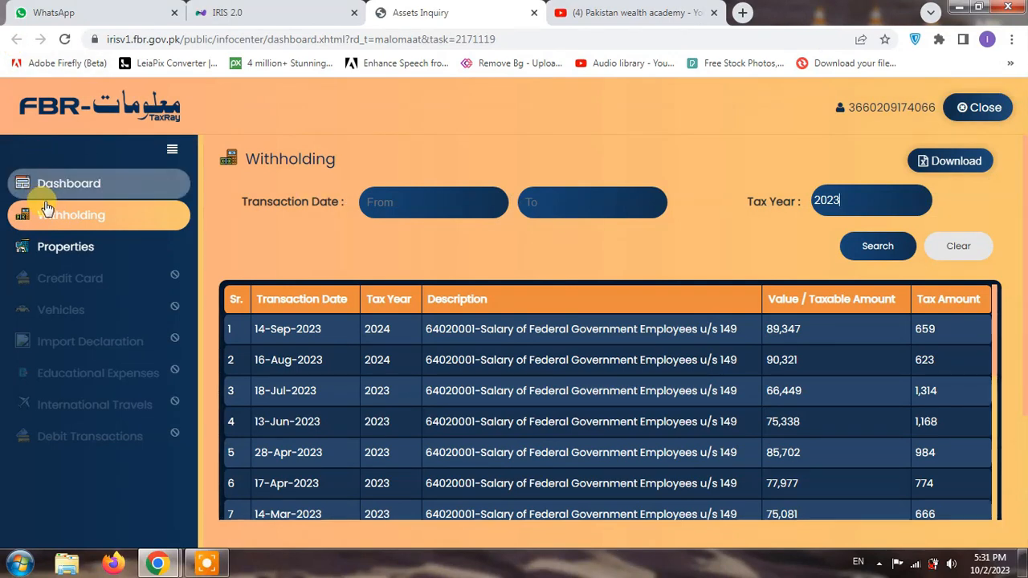
Review the Properties list of two holdings worth 222,747, then close the Maloomat inquiry
left_click(59, 245)
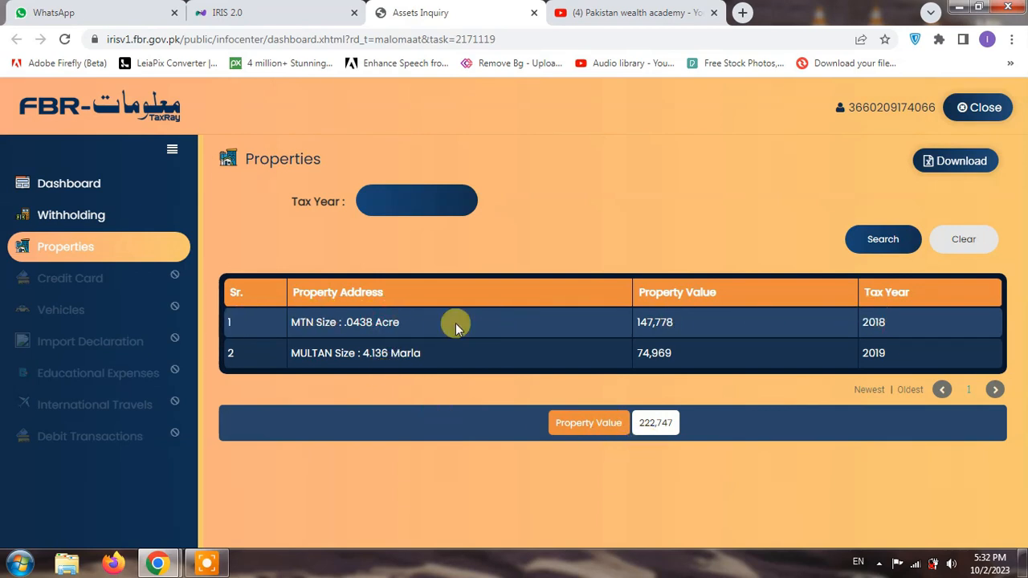
left_click(69, 186)
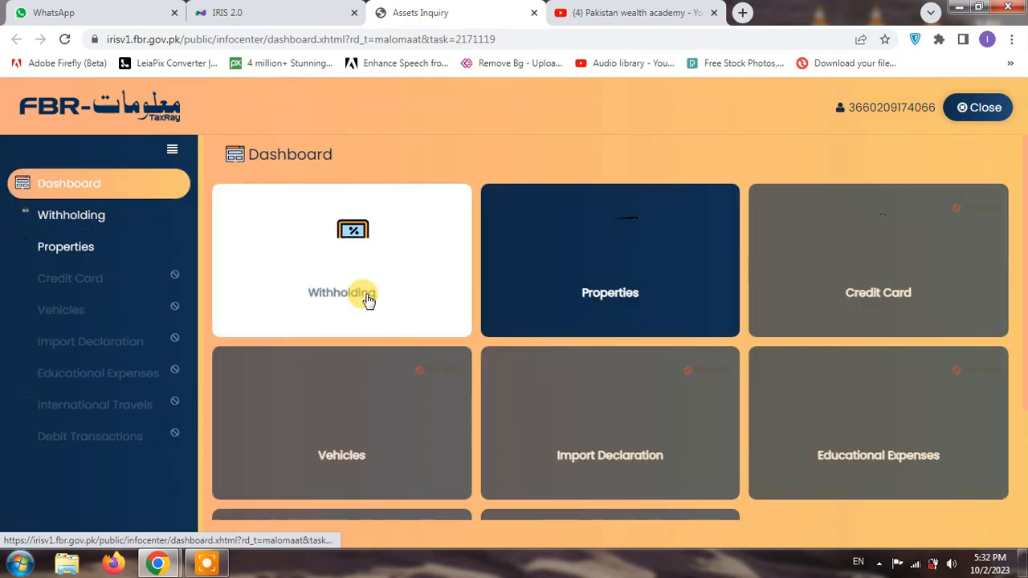
scroll(630, 386, "down", 2)
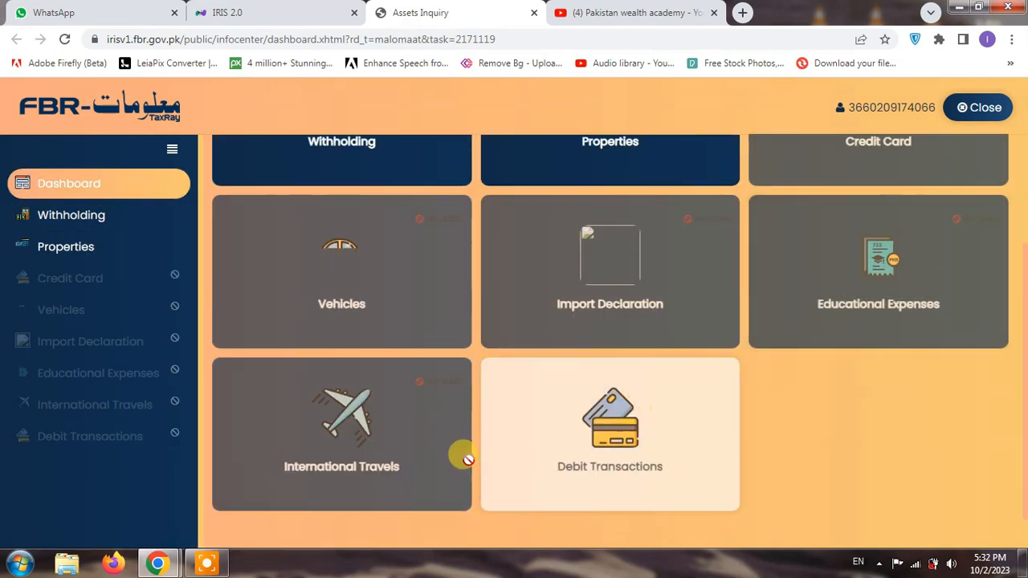
scroll(843, 264, "up", 2)
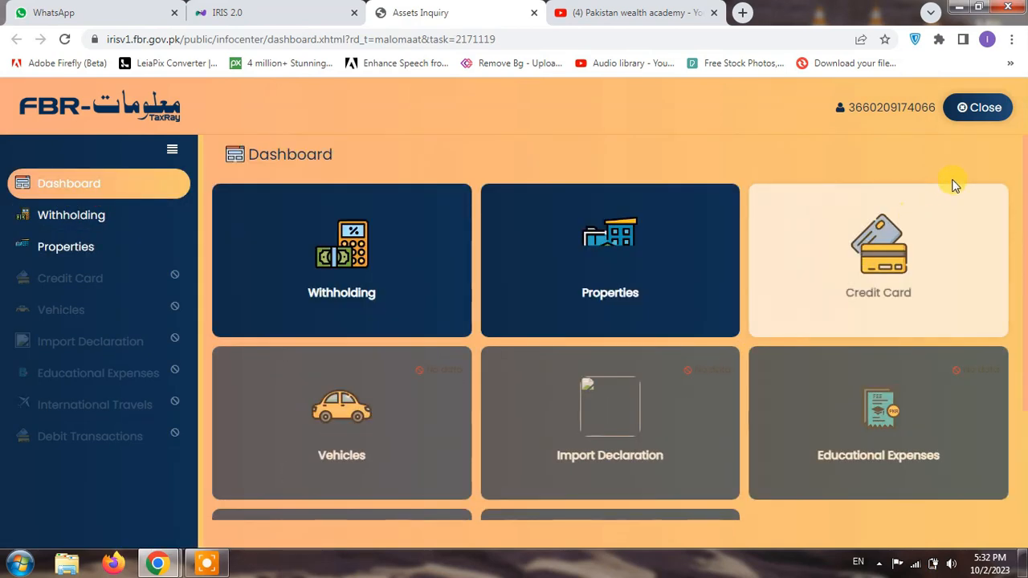
left_click(979, 107)
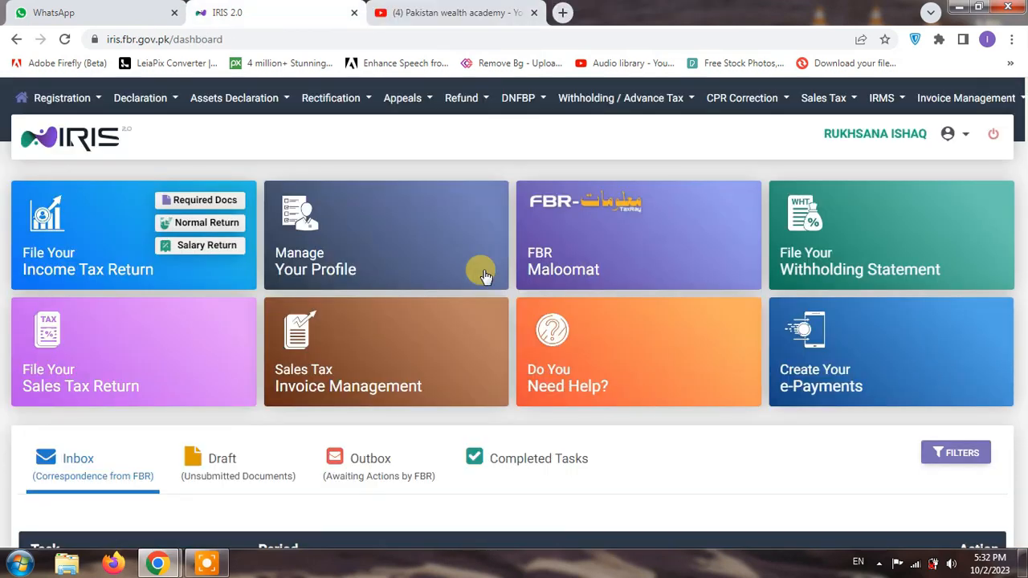
Switch the dashboard to Completed Tasks and open the Tax Year 2023 114(1) return
mouse_move(859, 236)
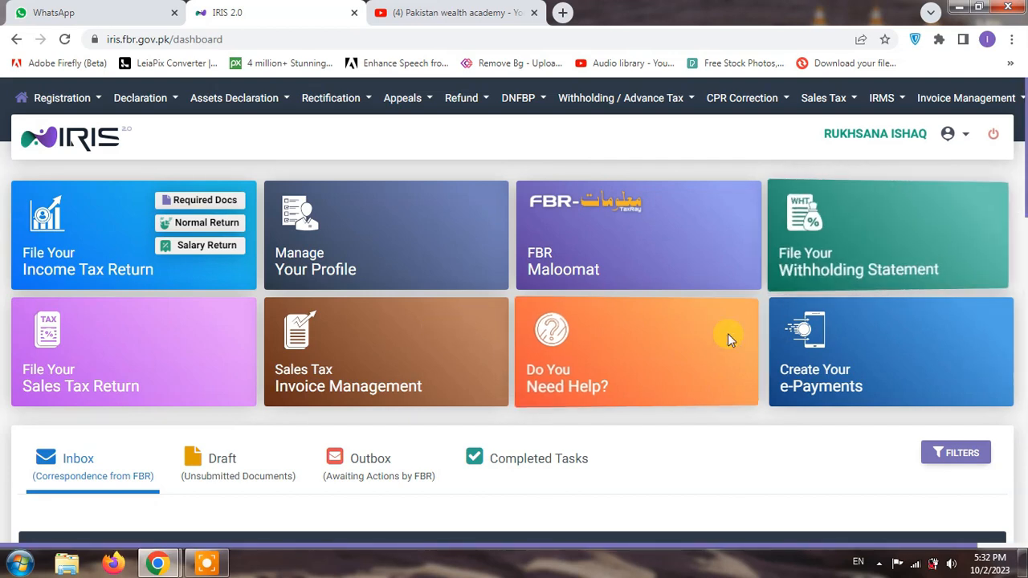
scroll(481, 348, "down", 2)
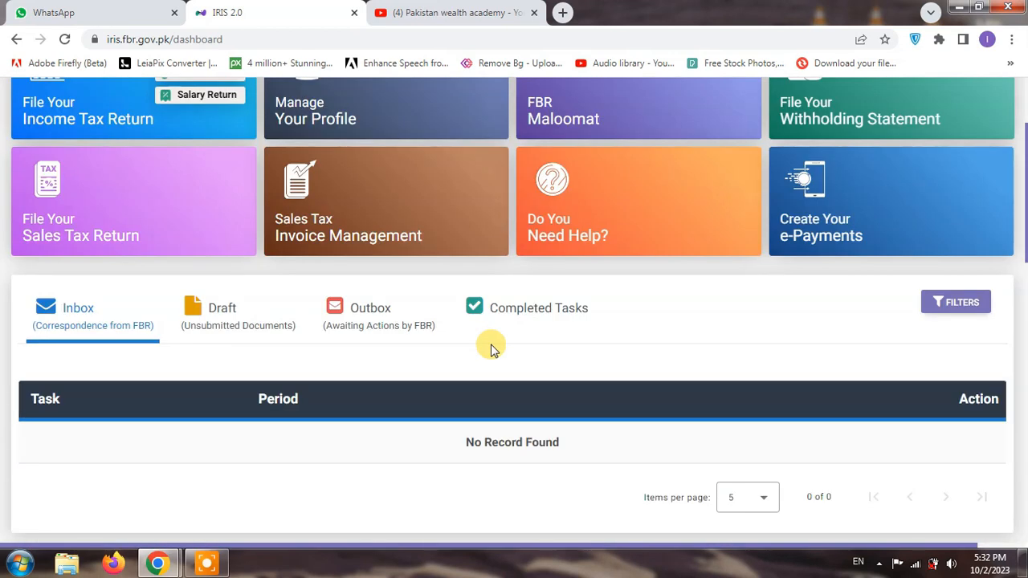
scroll(492, 347, "up", 1)
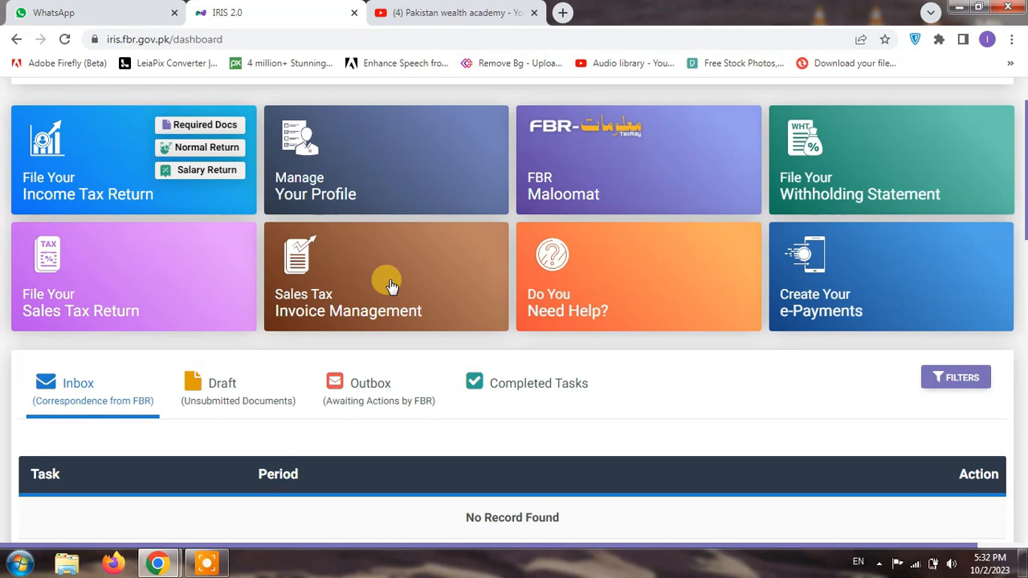
scroll(391, 287, "up", 1)
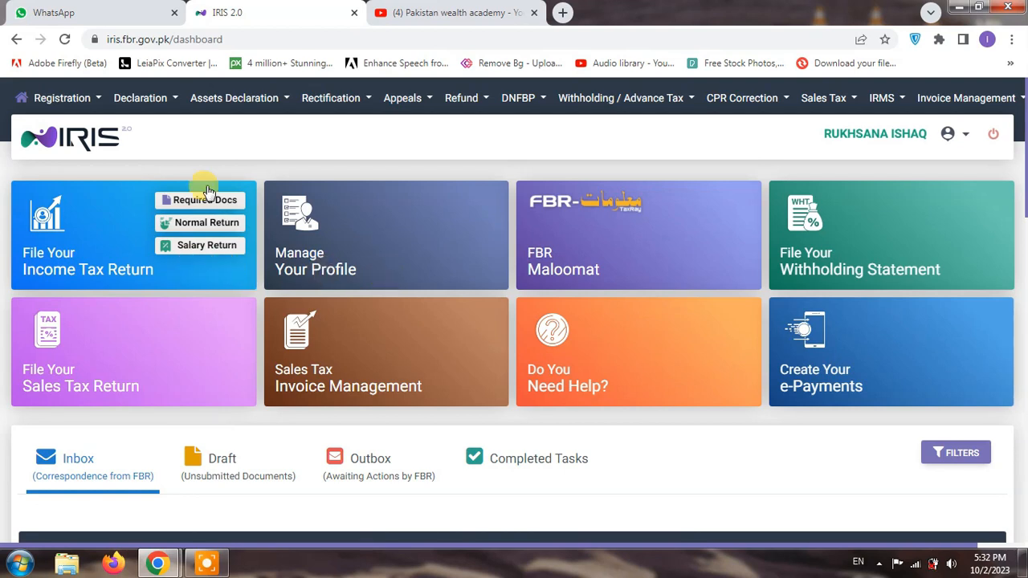
scroll(304, 368, "down", 2)
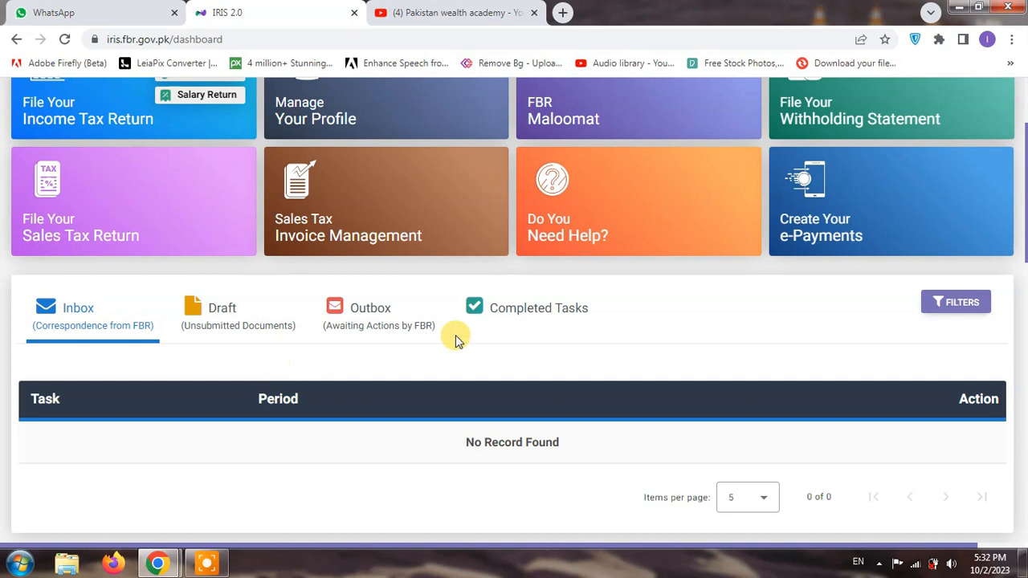
left_click(514, 318)
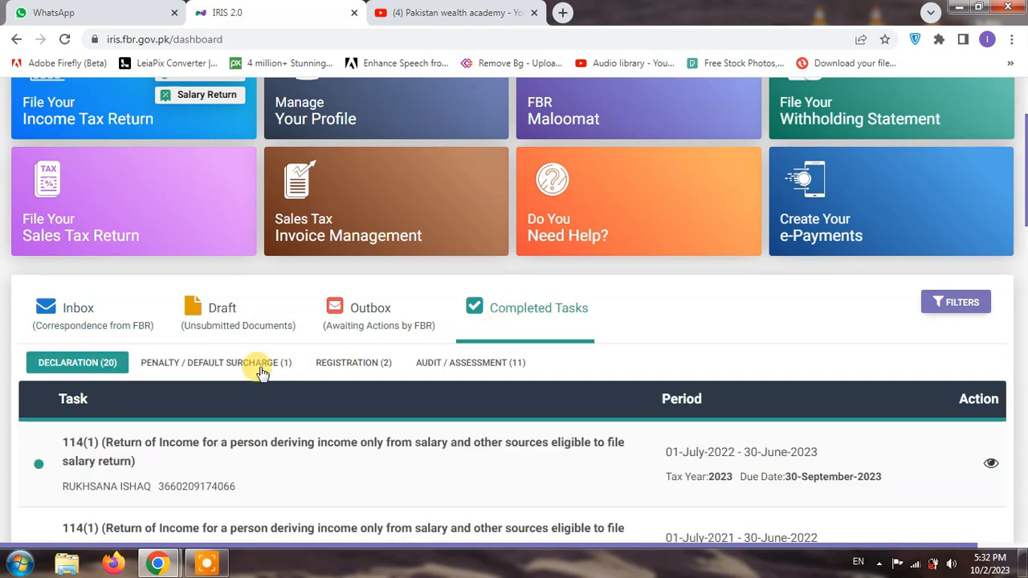
scroll(375, 413, "down", 1)
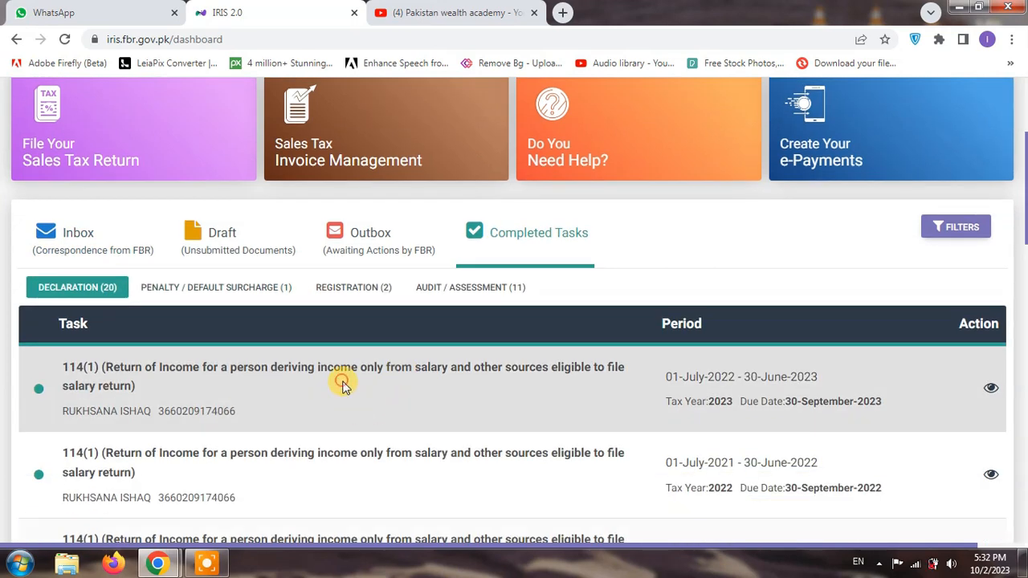
left_click(991, 390)
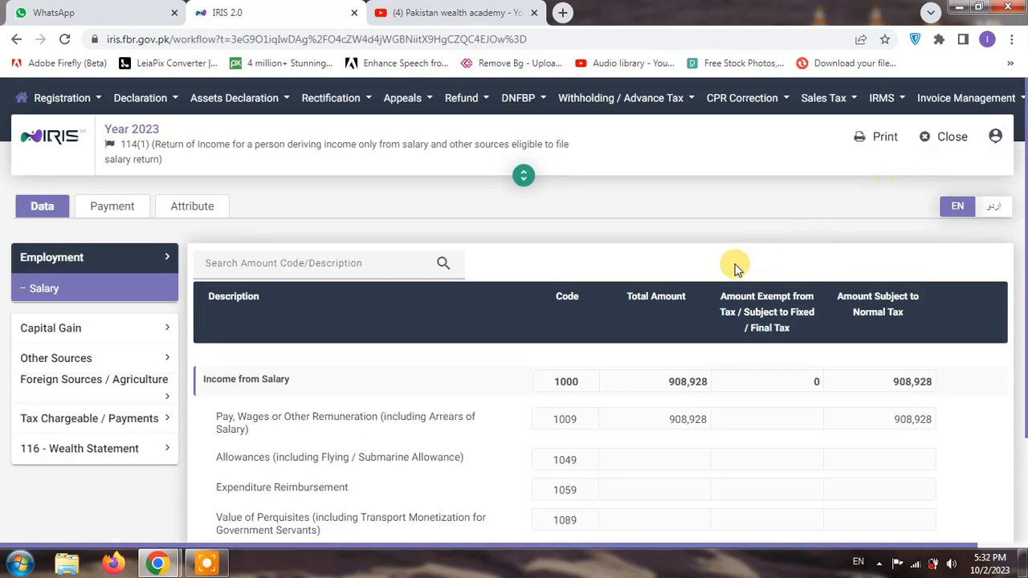
Expand the wealth statement, tax chargeable and payments, and tax computation sections of the return
scroll(734, 268, "down", 2)
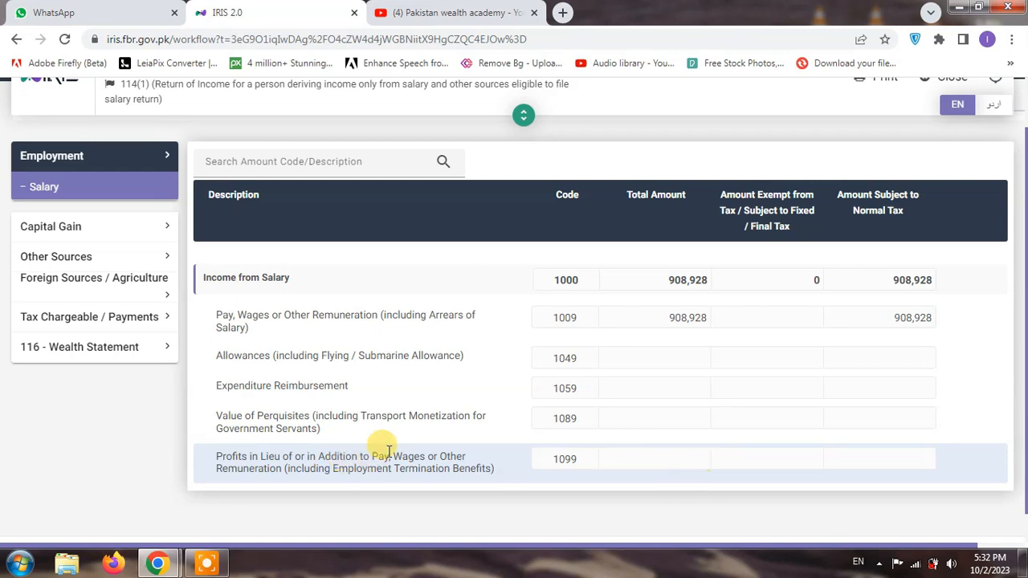
left_click(105, 346)
left_click(105, 283)
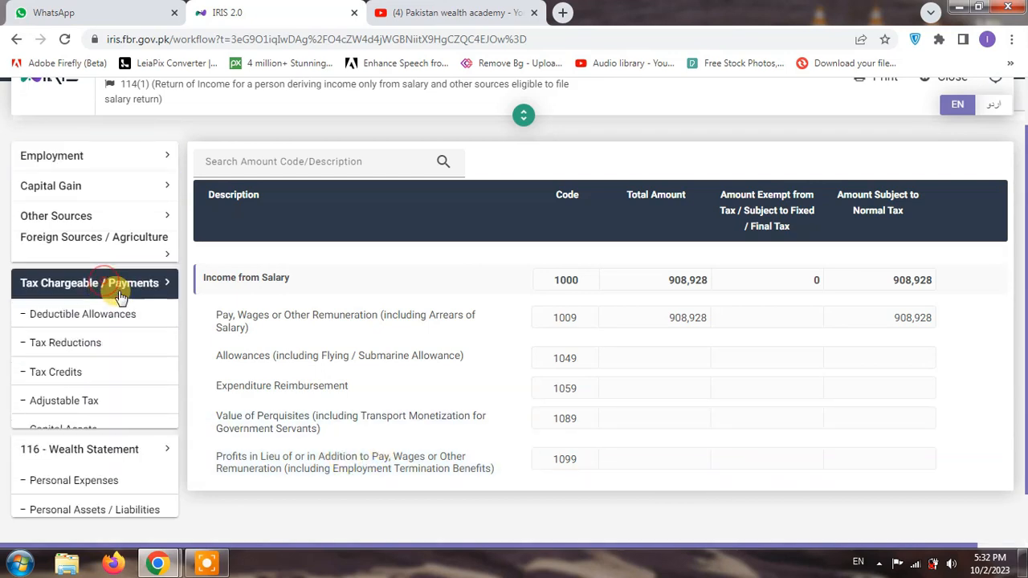
scroll(131, 435, "down", 1)
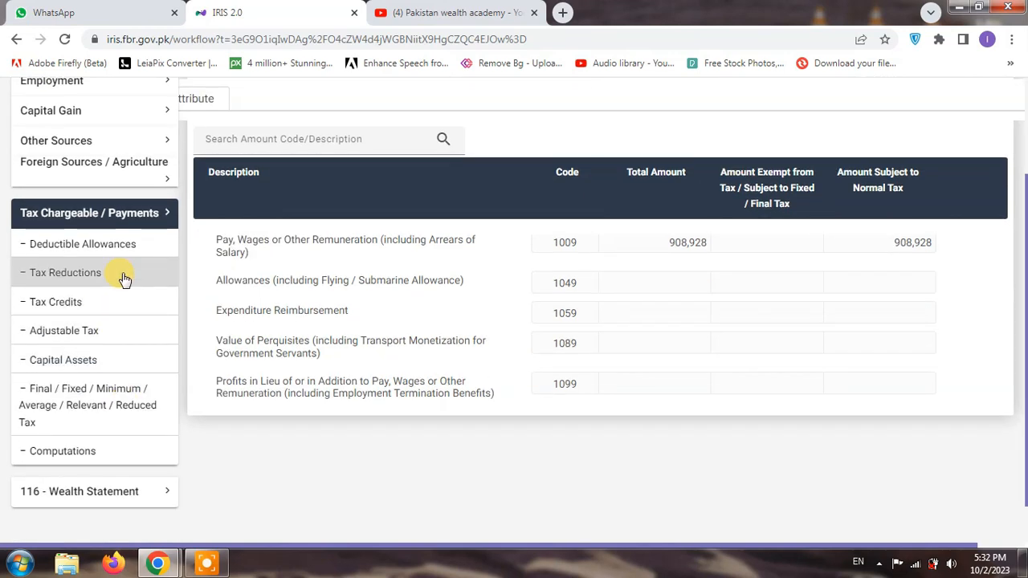
left_click(120, 451)
scroll(911, 458, "up", 2)
scroll(912, 457, "down", 6)
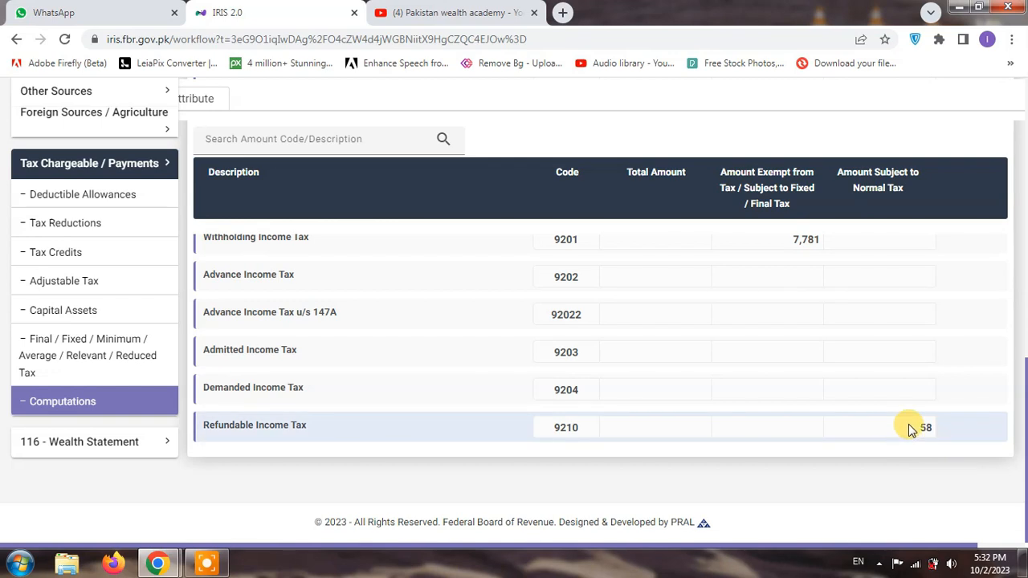
Check the refundable income tax of 58 and tax chargeable of 7,723, then close the return
double_click(919, 430)
scroll(918, 431, "up", 8)
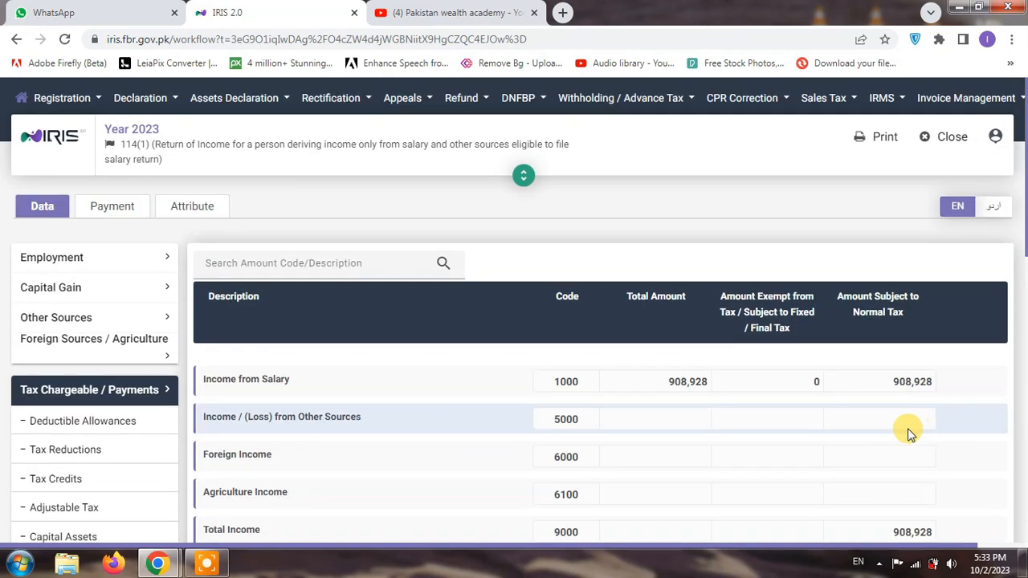
scroll(890, 385, "down", 2)
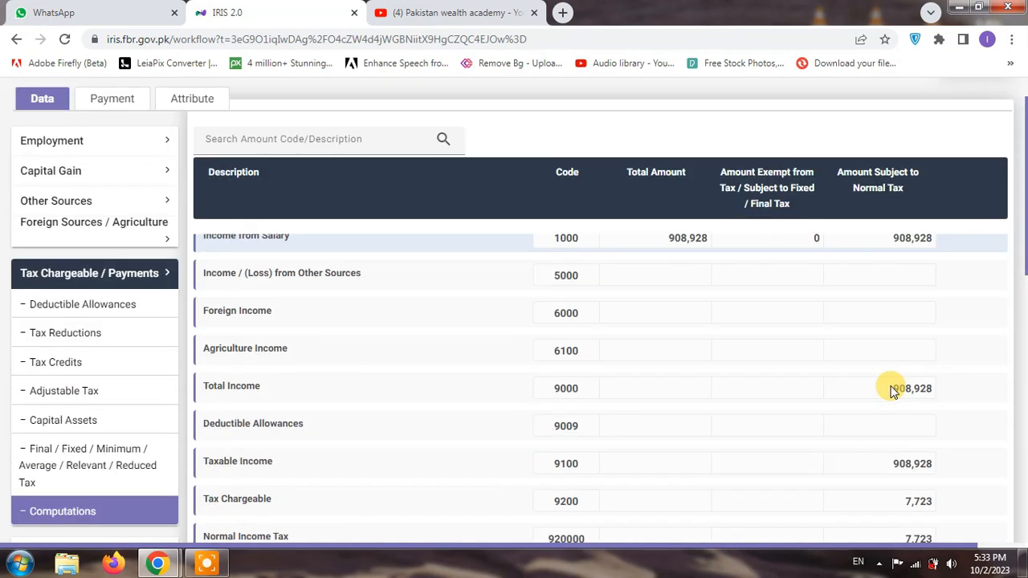
scroll(890, 390, "down", 3)
scroll(896, 386, "up", 2)
double_click(903, 378)
left_click(908, 418)
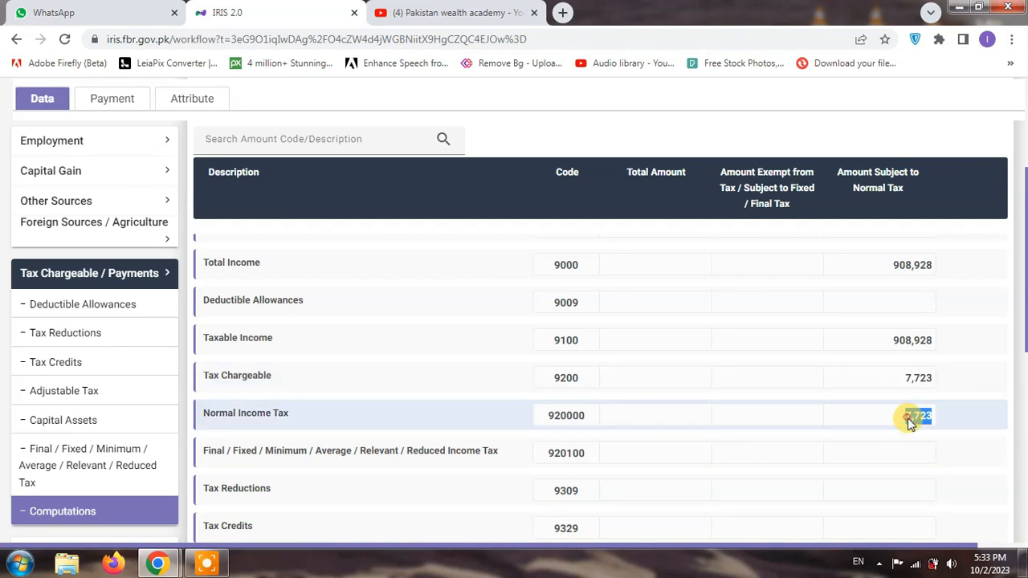
scroll(908, 421, "down", 5)
scroll(707, 406, "down", 3)
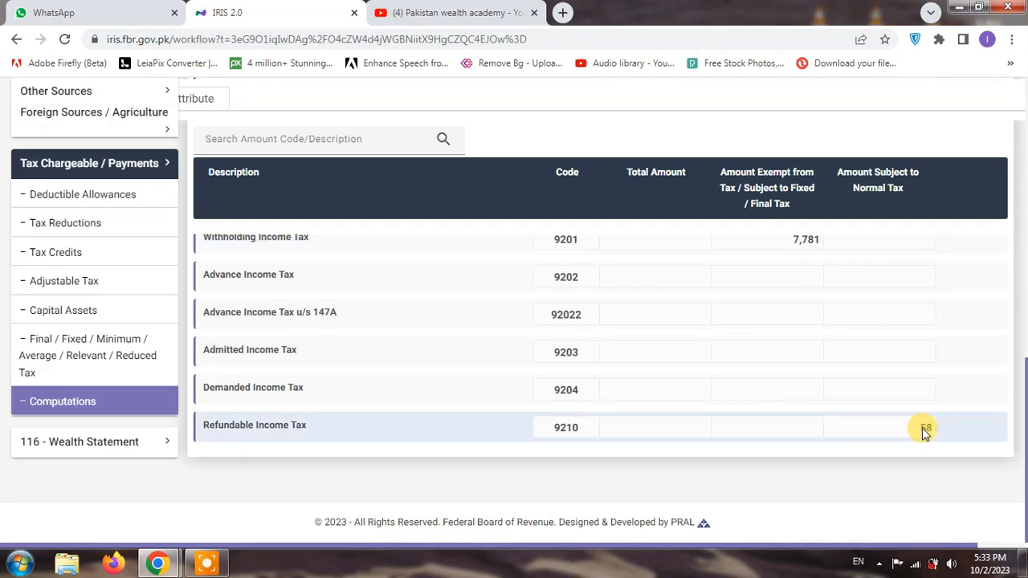
double_click(913, 429)
scroll(894, 429, "up", 3)
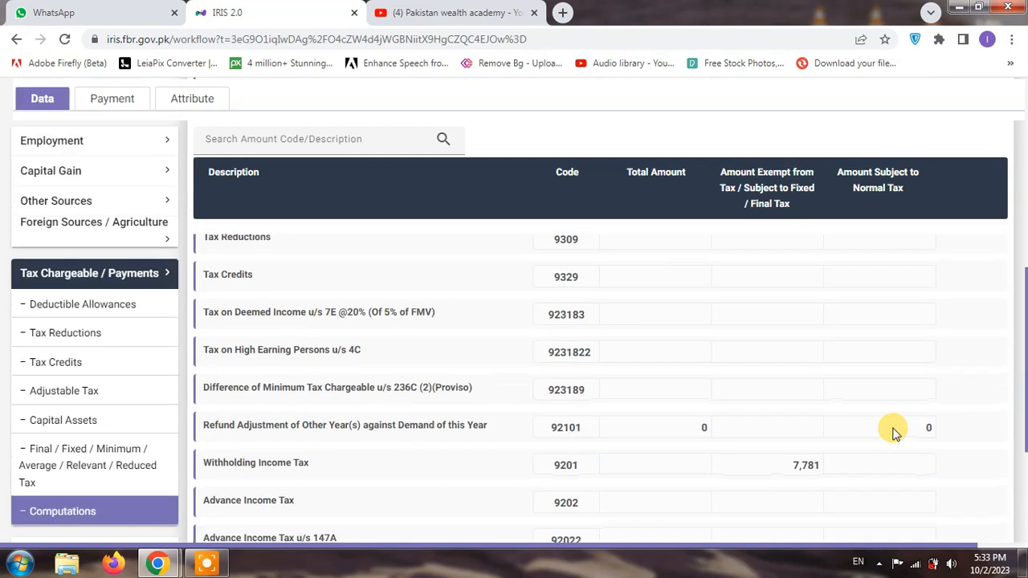
scroll(891, 427, "down", 3)
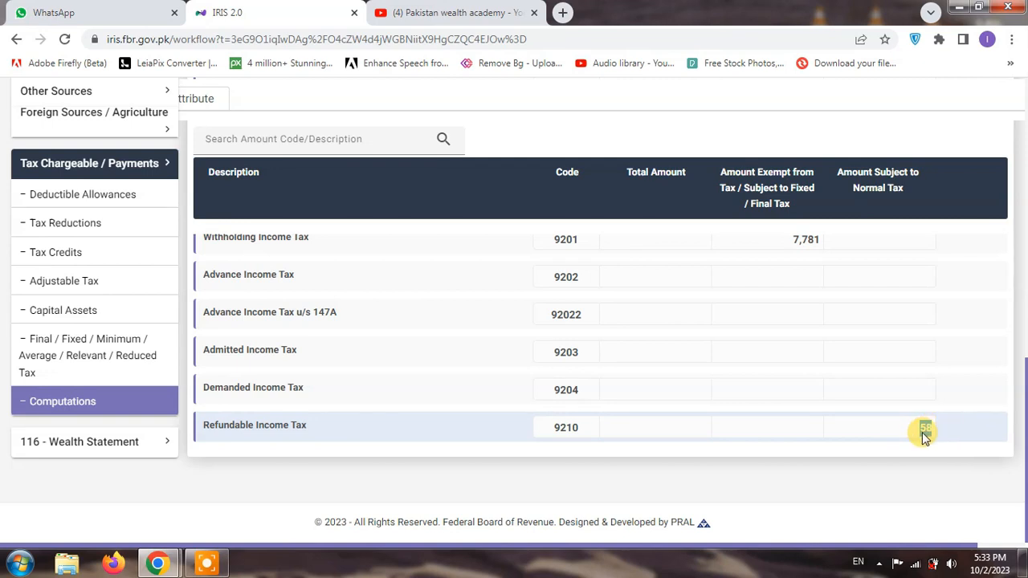
scroll(925, 337, "up", 8)
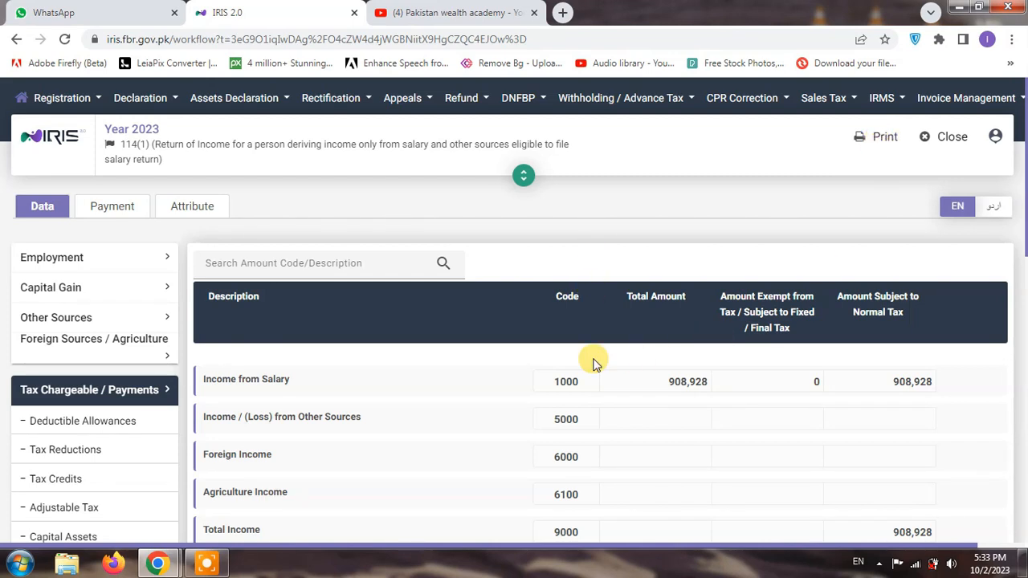
left_click(951, 137)
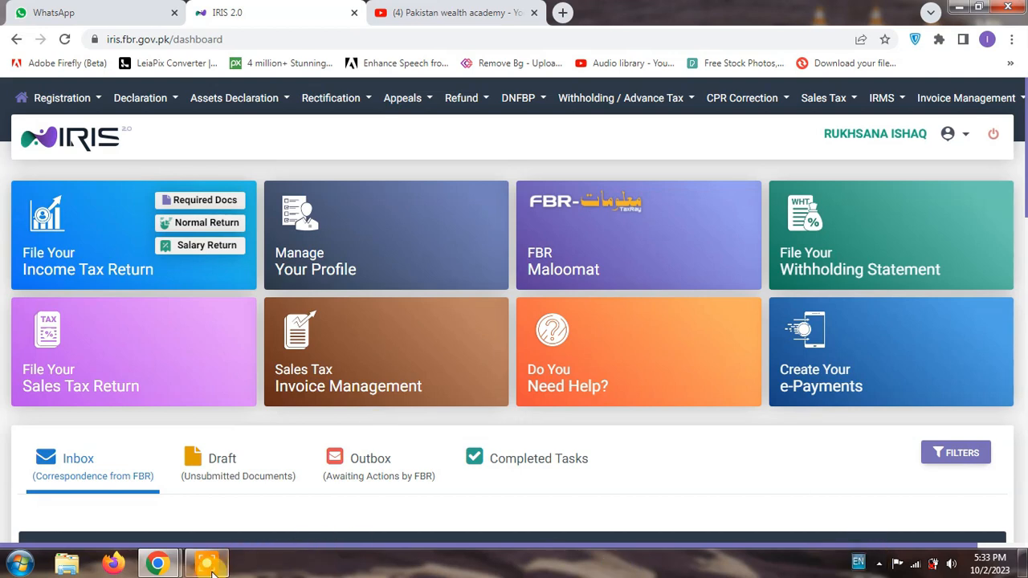
Wait for the IRIS dashboard with its return, profile, Maloomat and e-payment tiles to load
mouse_move(208, 566)
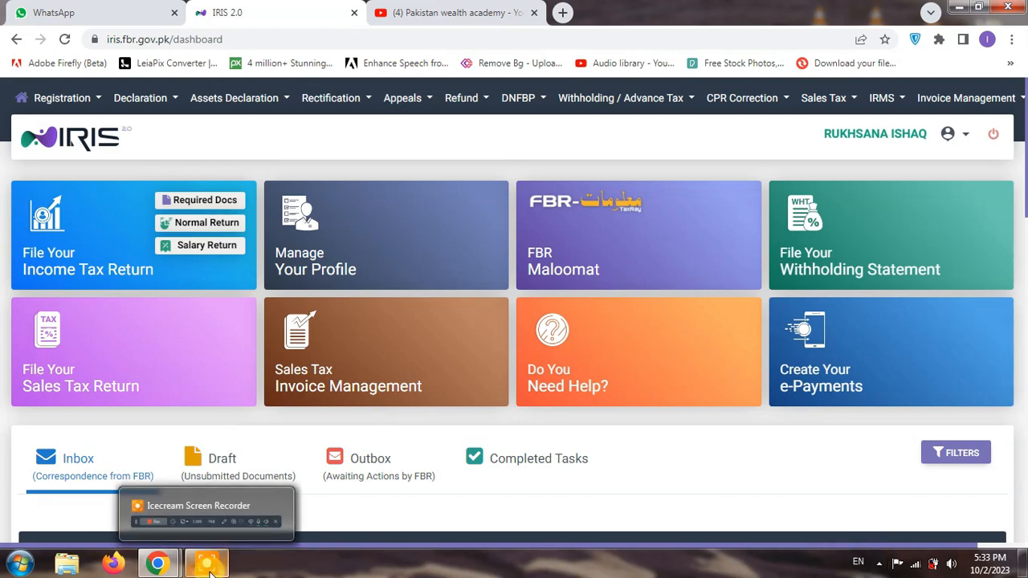
left_click(209, 566)
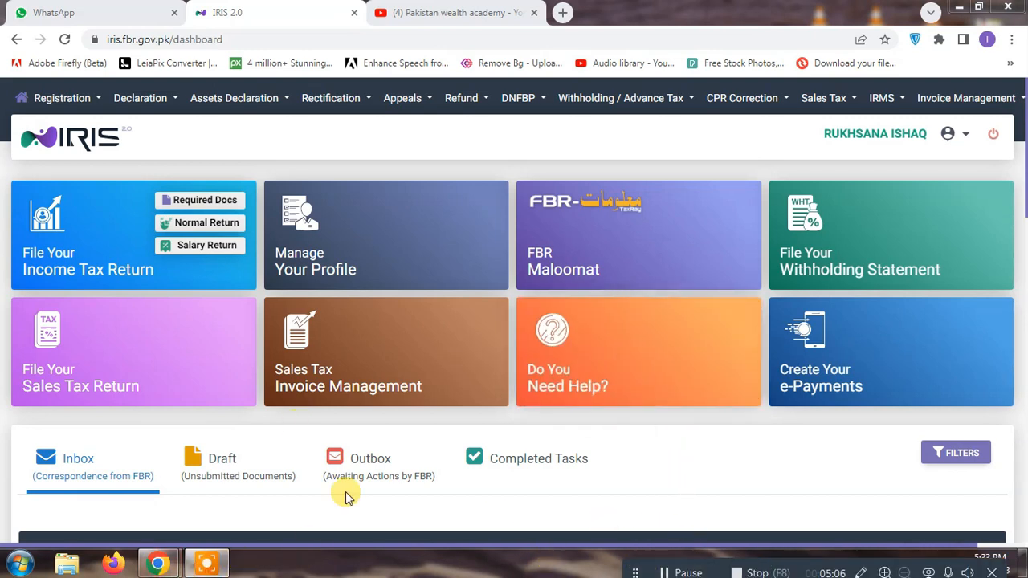
Choose Refund > Applications > 170 with tax period 01-Jul-2022 - 30-Jun-2023 and continue
left_click(482, 103)
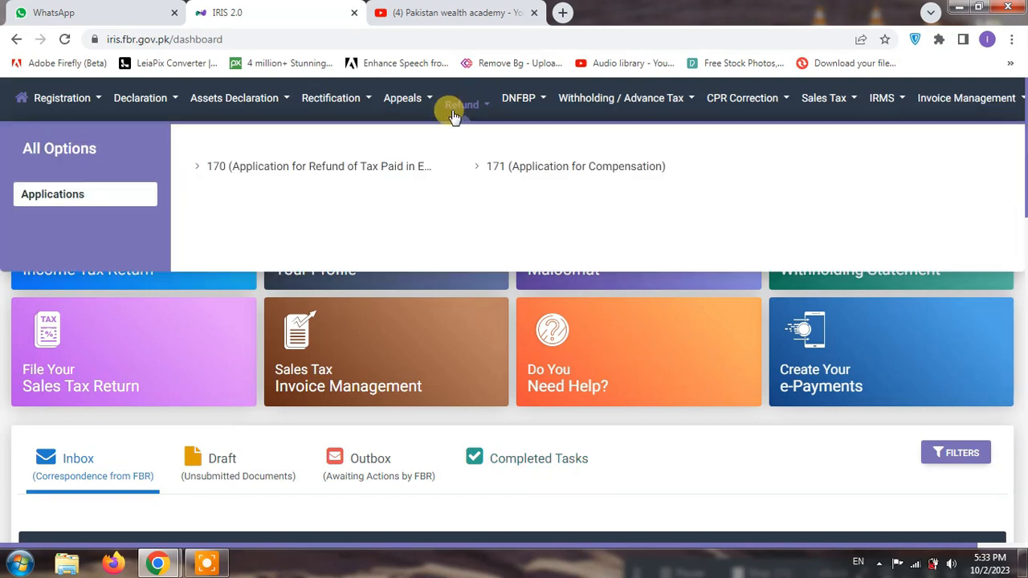
left_click(319, 175)
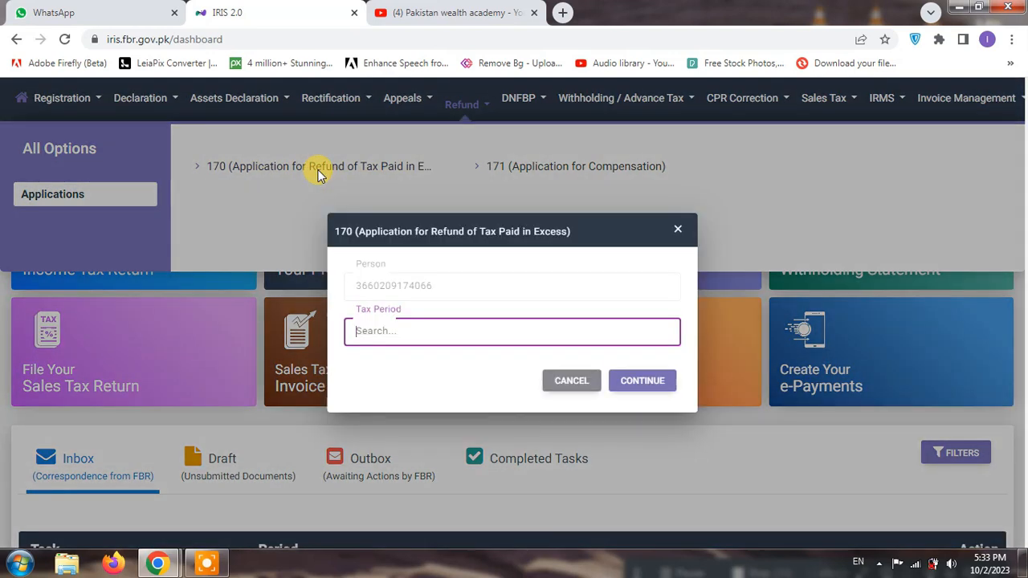
left_click(456, 329)
type("2023")
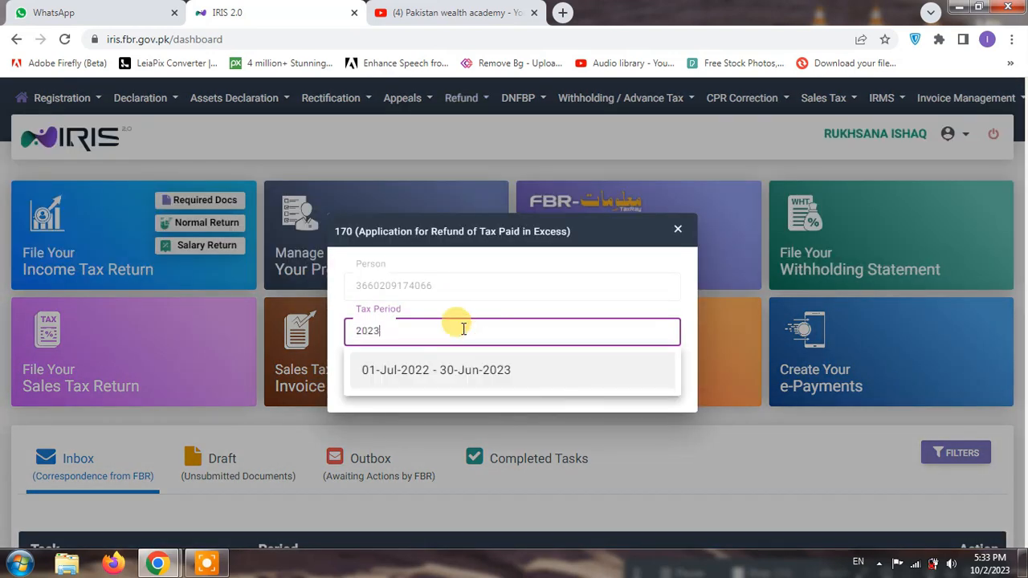
left_click(464, 369)
left_click(641, 380)
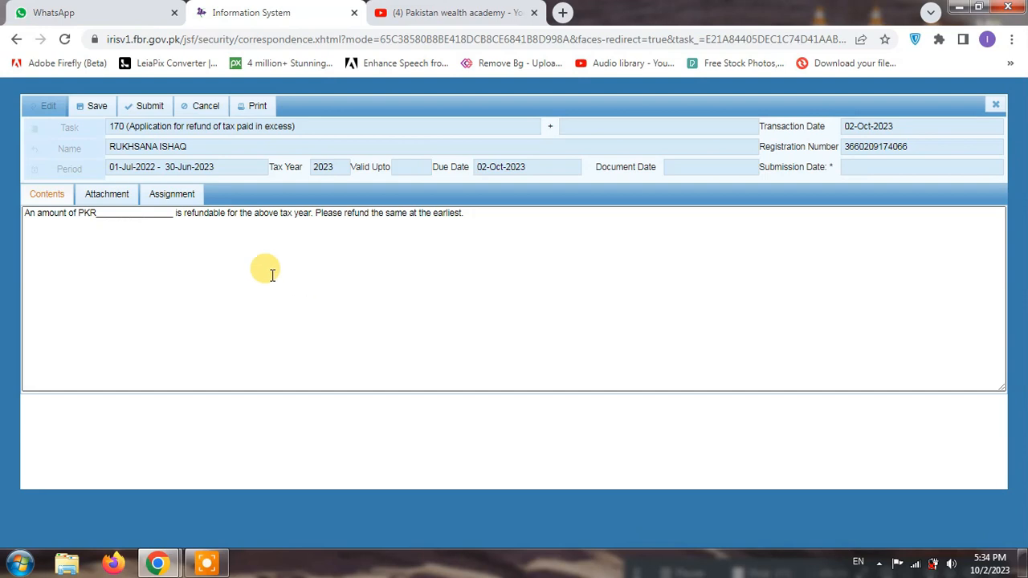
Replace the blank placeholder after PKR with 58 in the refund statement
left_click_drag(98, 215, 174, 215)
key("BackSpace")
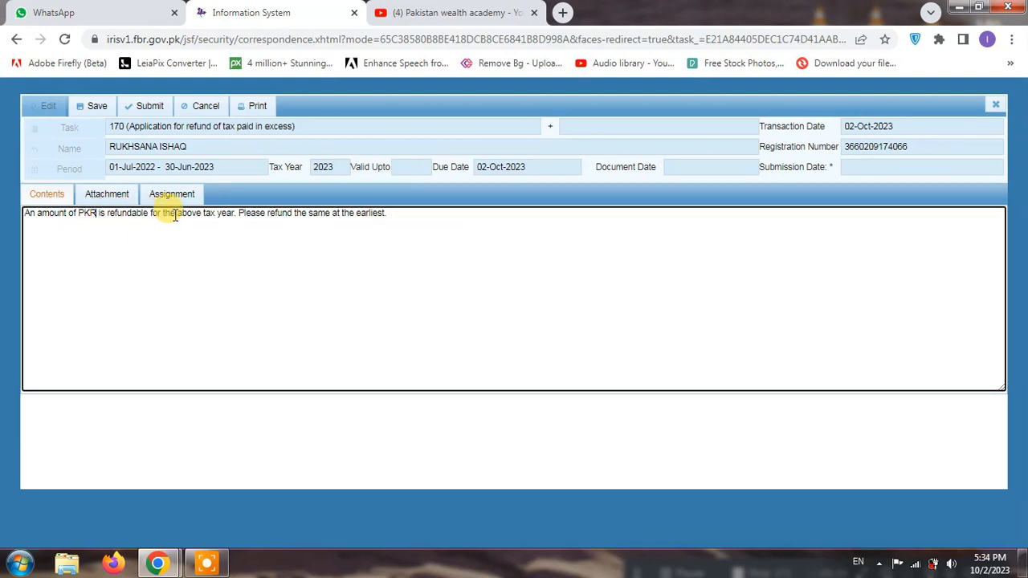
type("58")
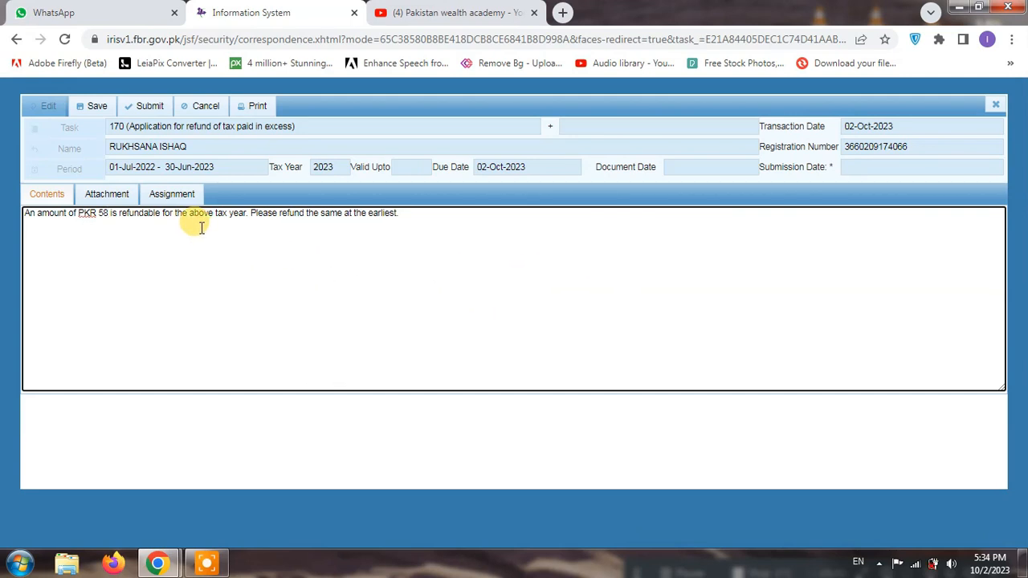
left_click(112, 197)
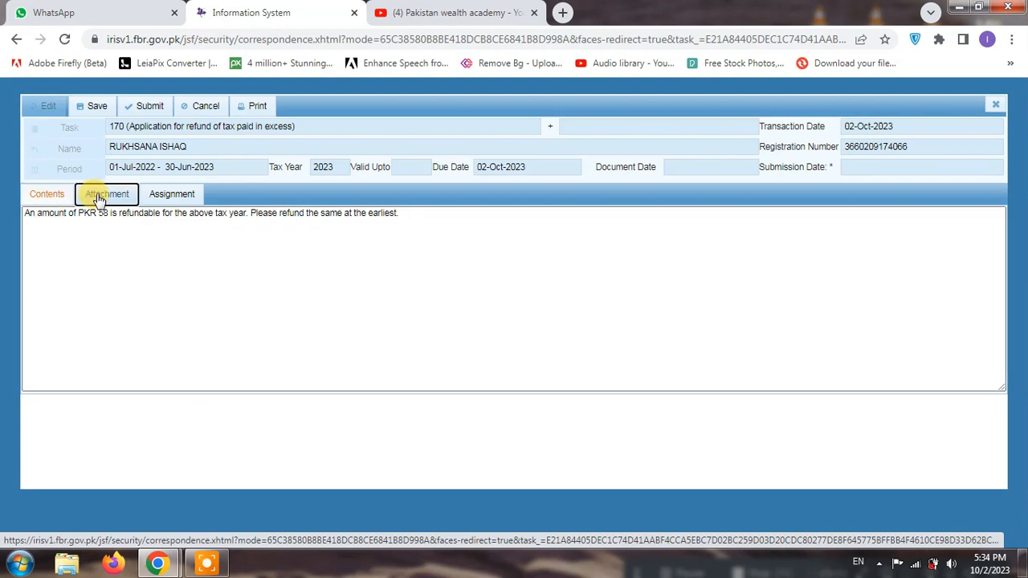
Open the code 7202 evidence dialog, close it with nothing attached, then view the Assignment records
left_click(95, 197)
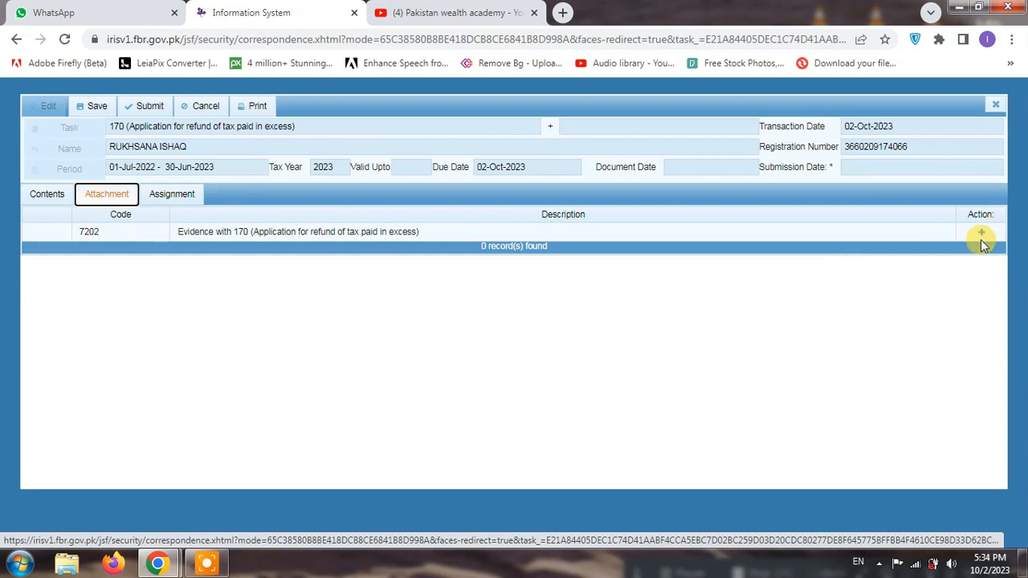
left_click(980, 233)
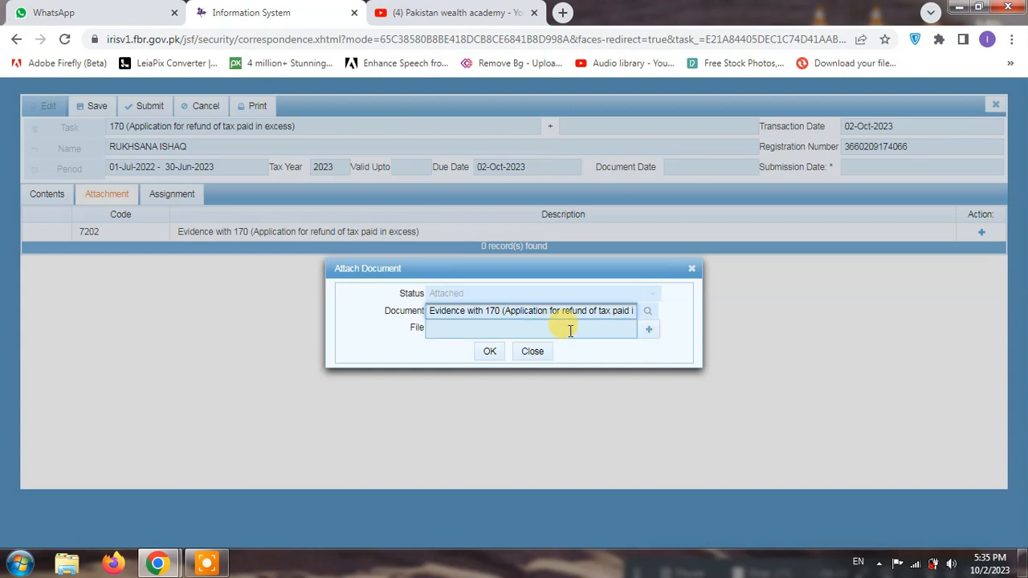
left_click(533, 354)
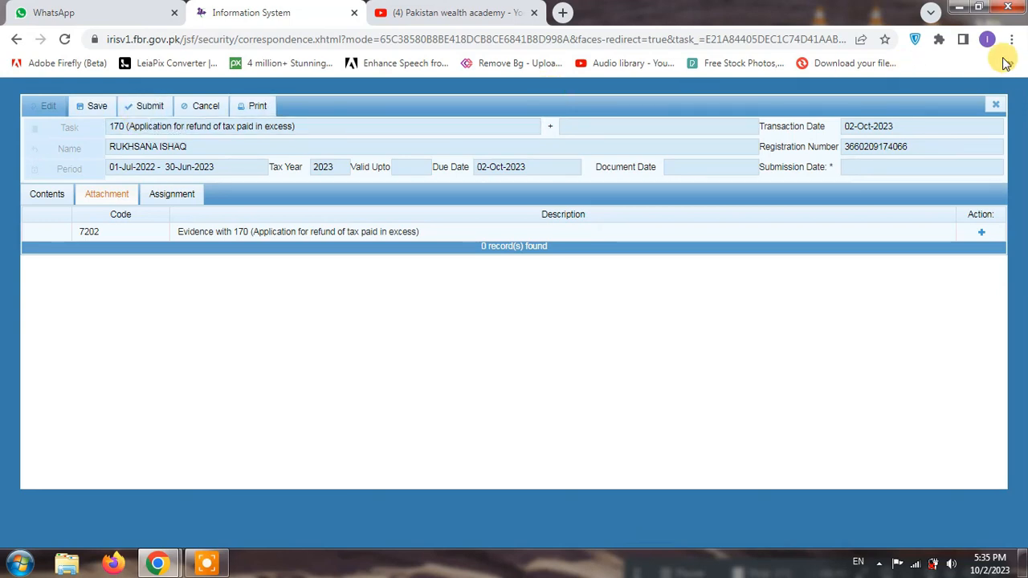
left_click(166, 198)
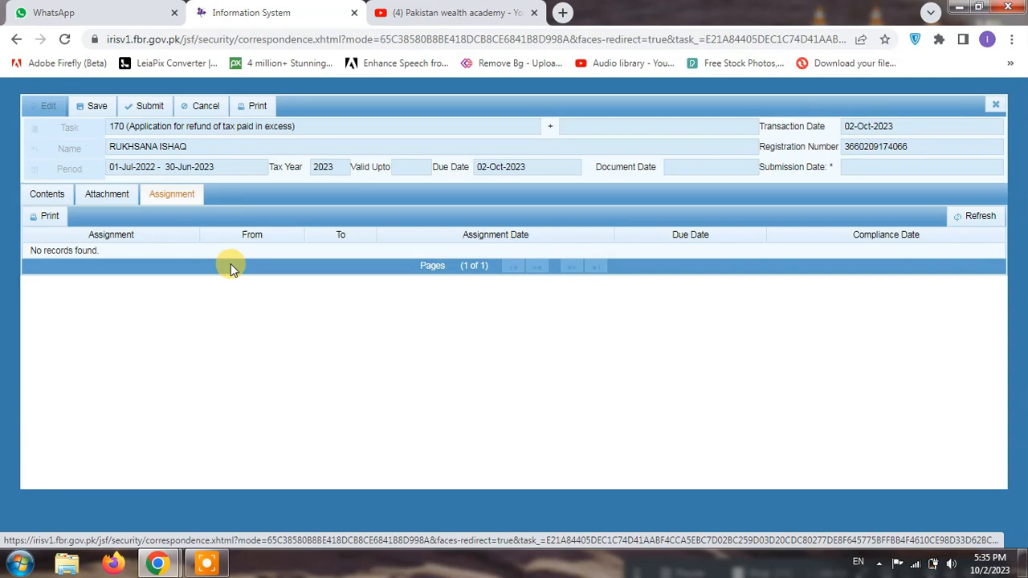
Close the refund application form without saving its data
key("Escape")
left_click(995, 105)
left_click(461, 335)
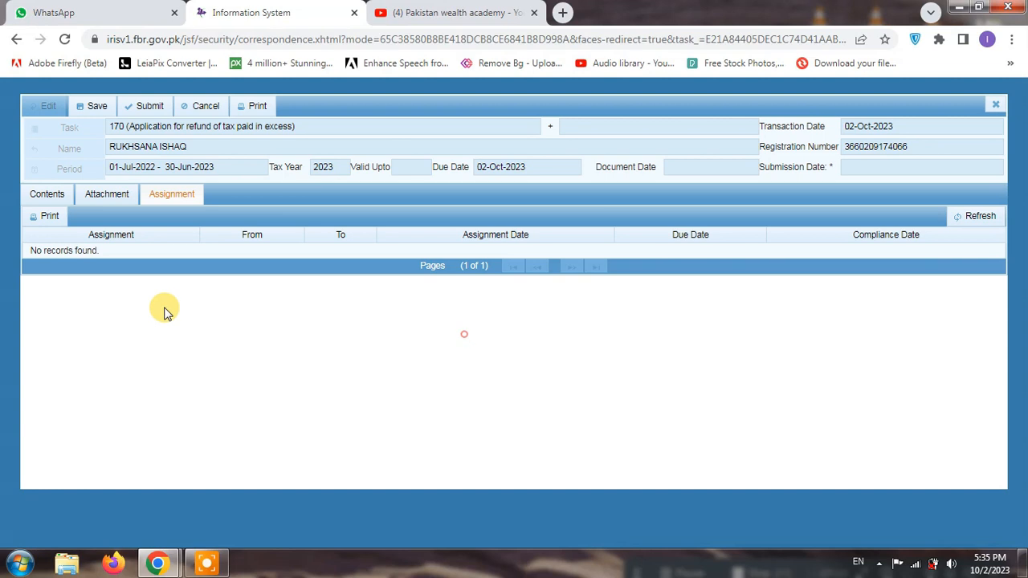
left_click(995, 105)
left_click(425, 335)
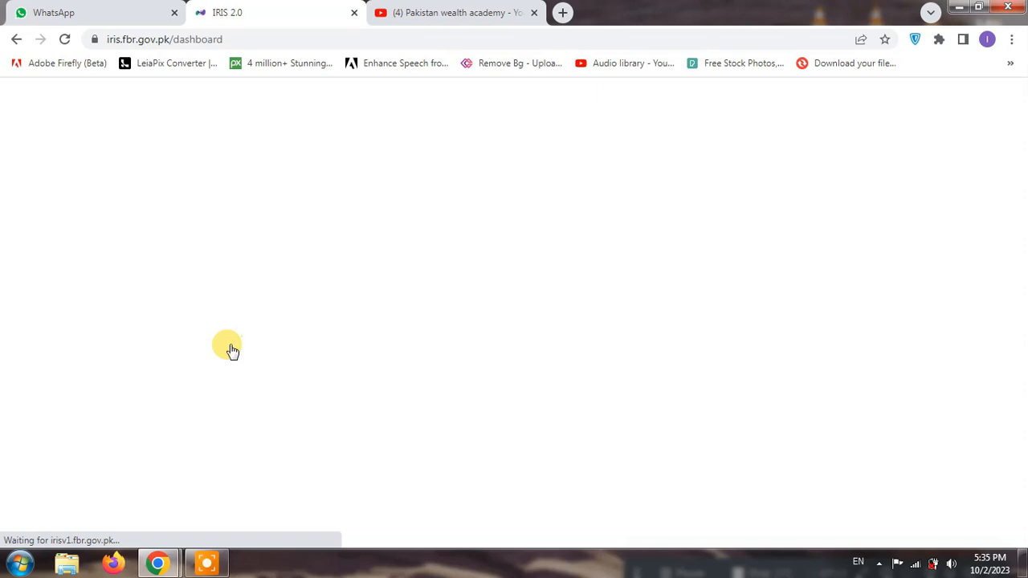
Scroll the dashboard and check the Draft list, then return to the Inbox
scroll(174, 404, "down", 10)
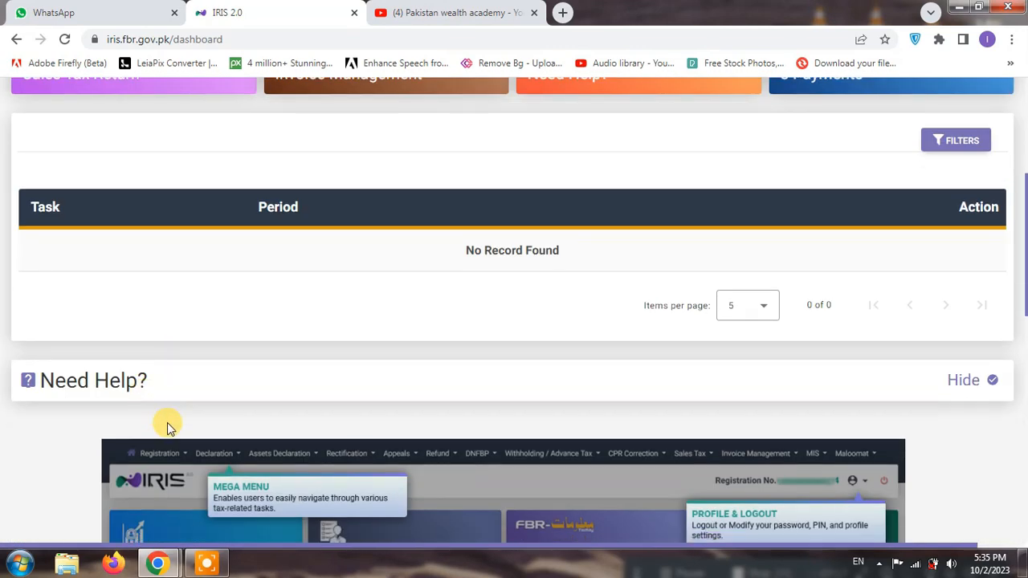
scroll(171, 429, "down", 5)
scroll(171, 428, "up", 15)
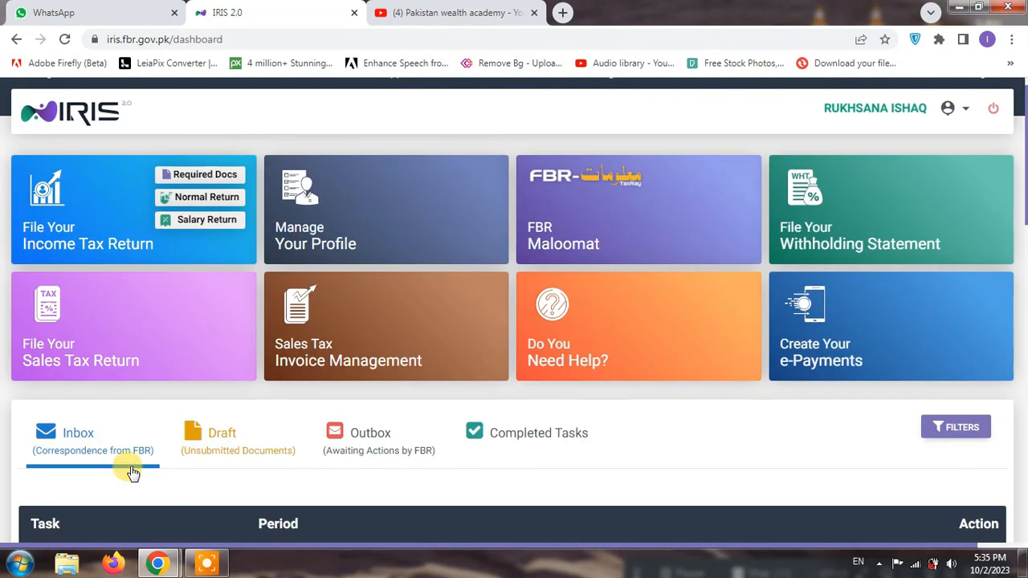
left_click(239, 450)
left_click(92, 458)
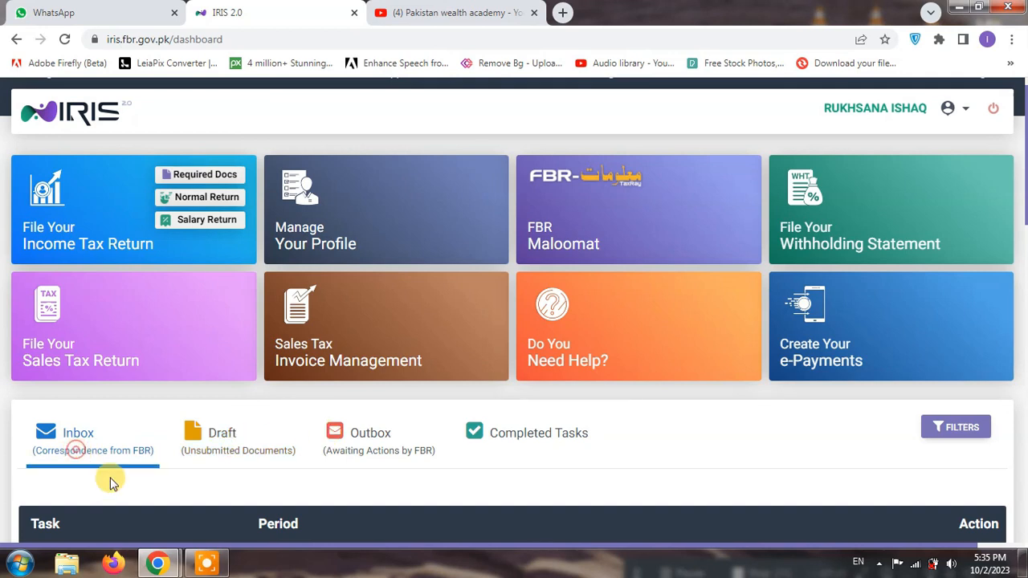
Scroll the empty inbox and keep the current Windows colour scheme when prompted
scroll(132, 473, "down", 1)
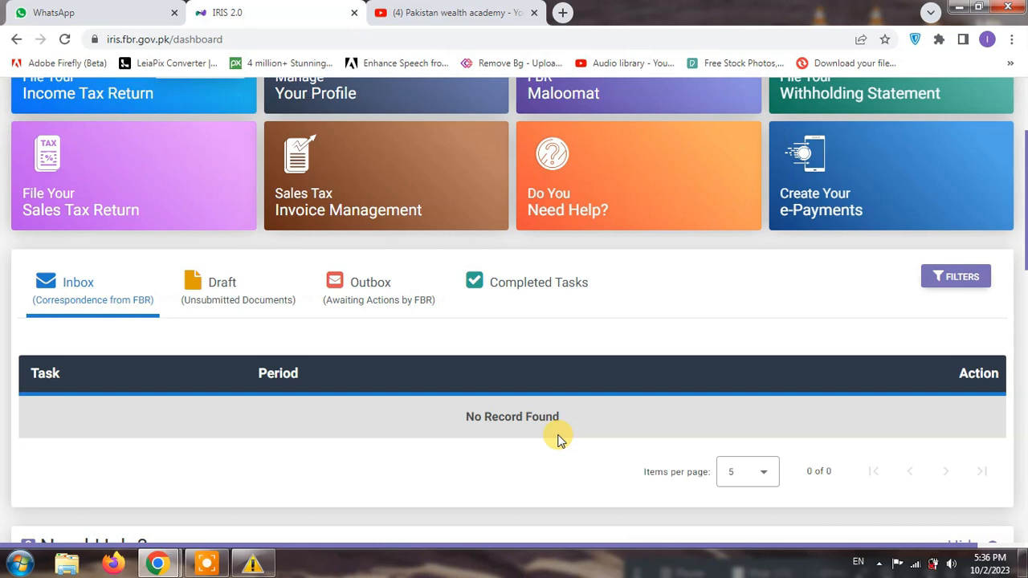
left_click(252, 561)
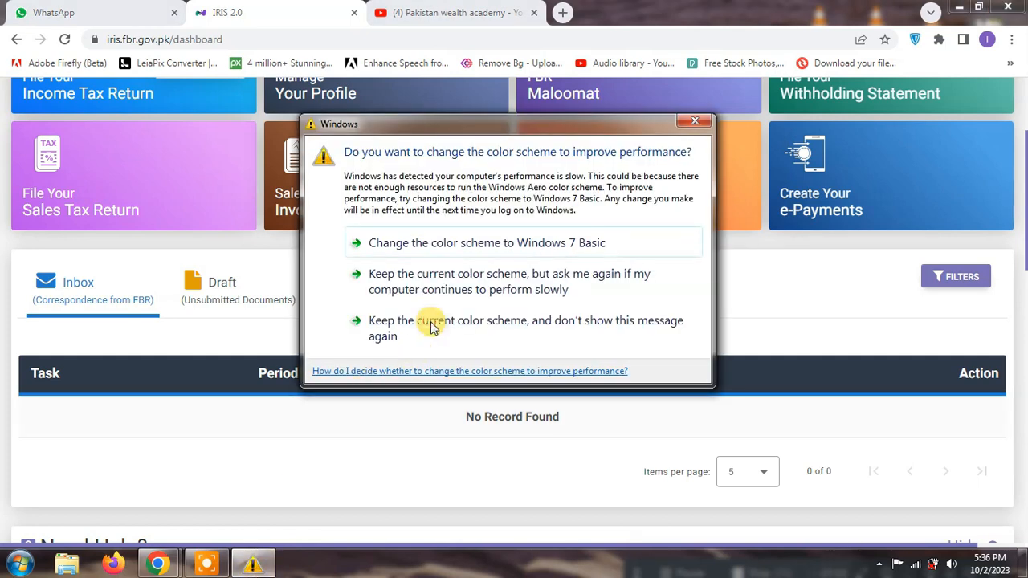
left_click(429, 320)
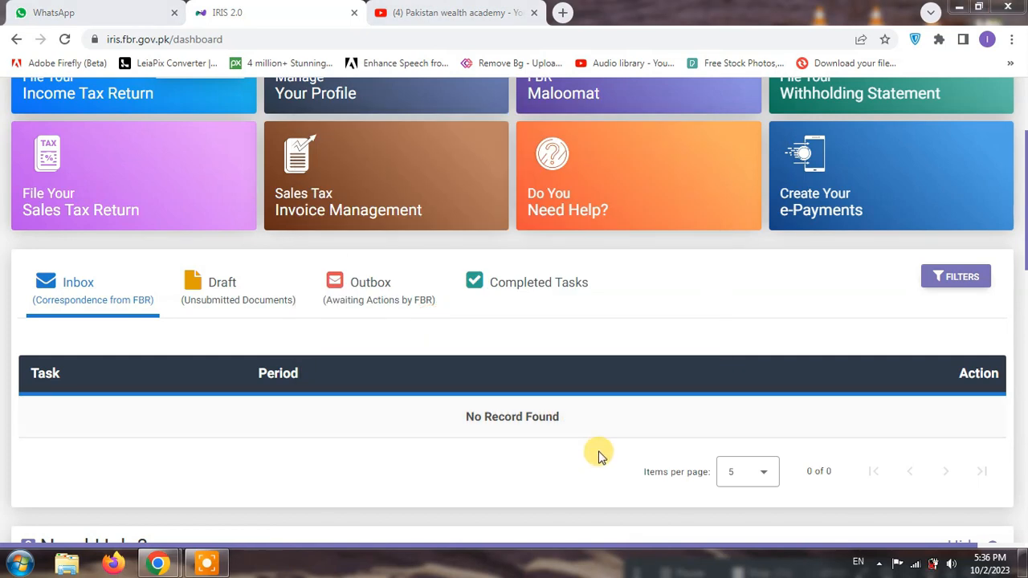